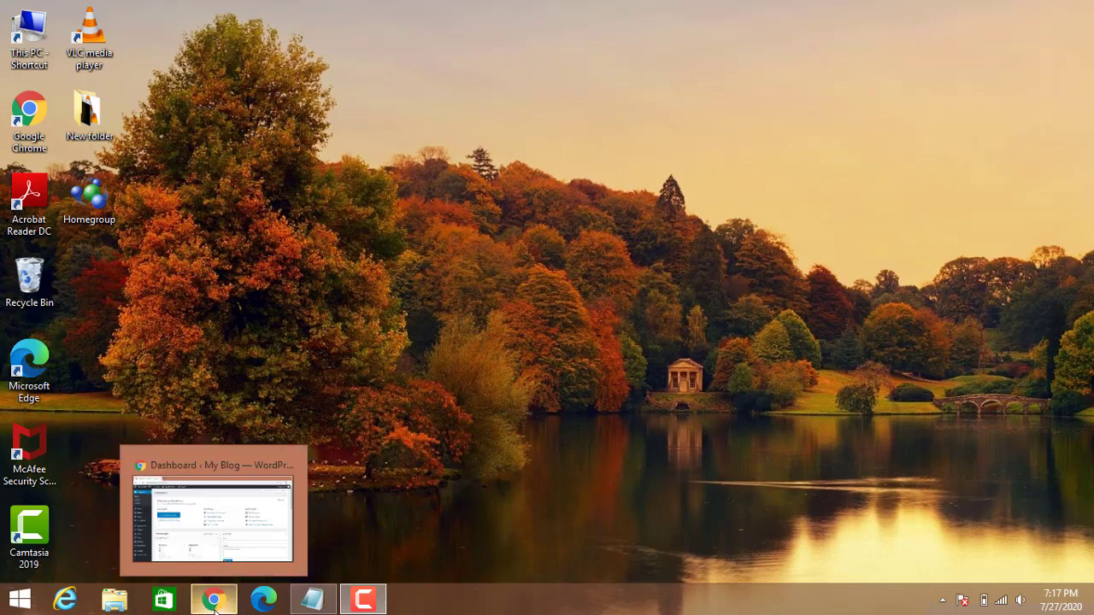
Restore the WordPress Dashboard browser window, then switch to the drstttings.txt notes in Notepad.
left_click(208, 610)
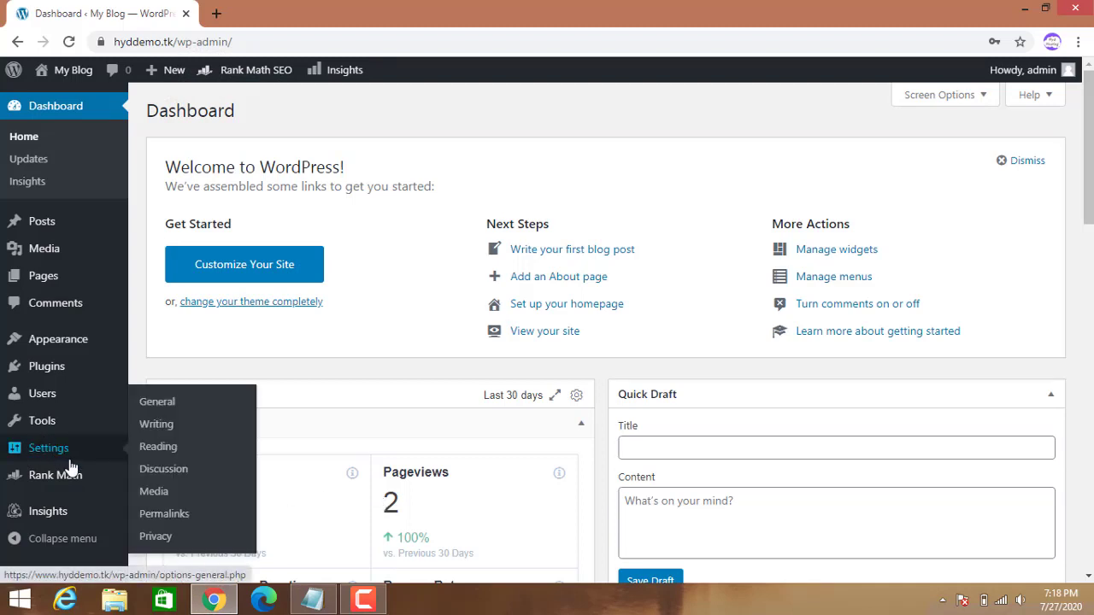
mouse_move(62, 433)
mouse_move(70, 494)
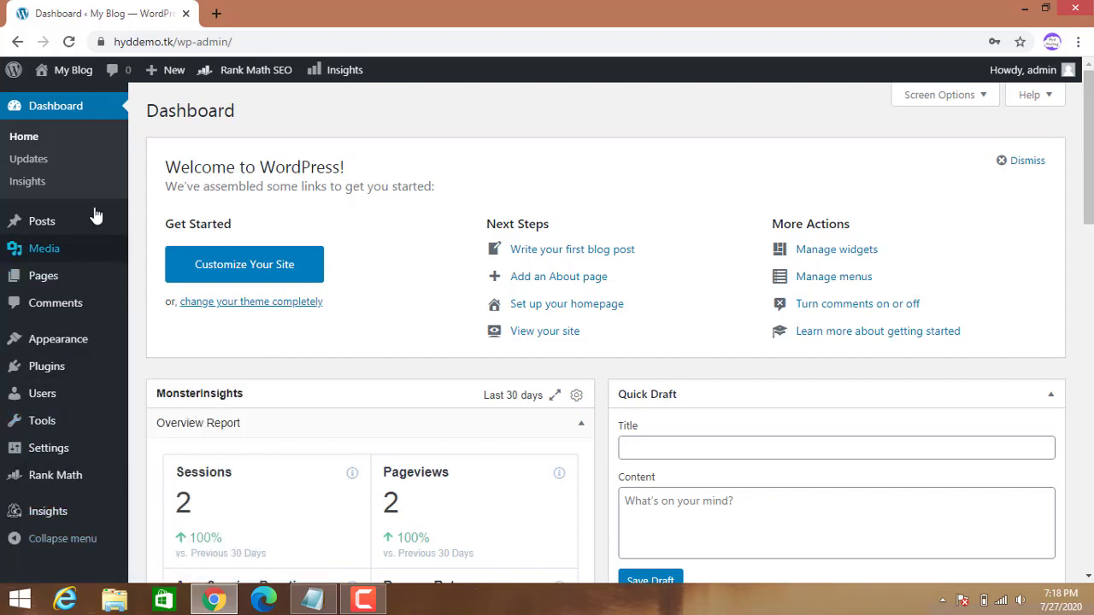
mouse_move(220, 609)
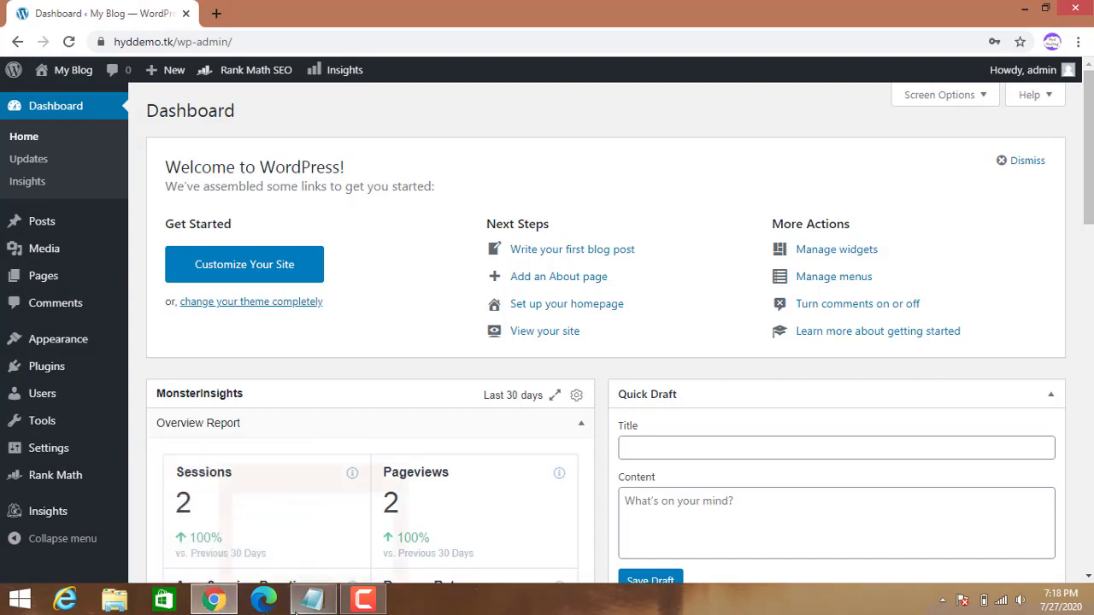
left_click(332, 401)
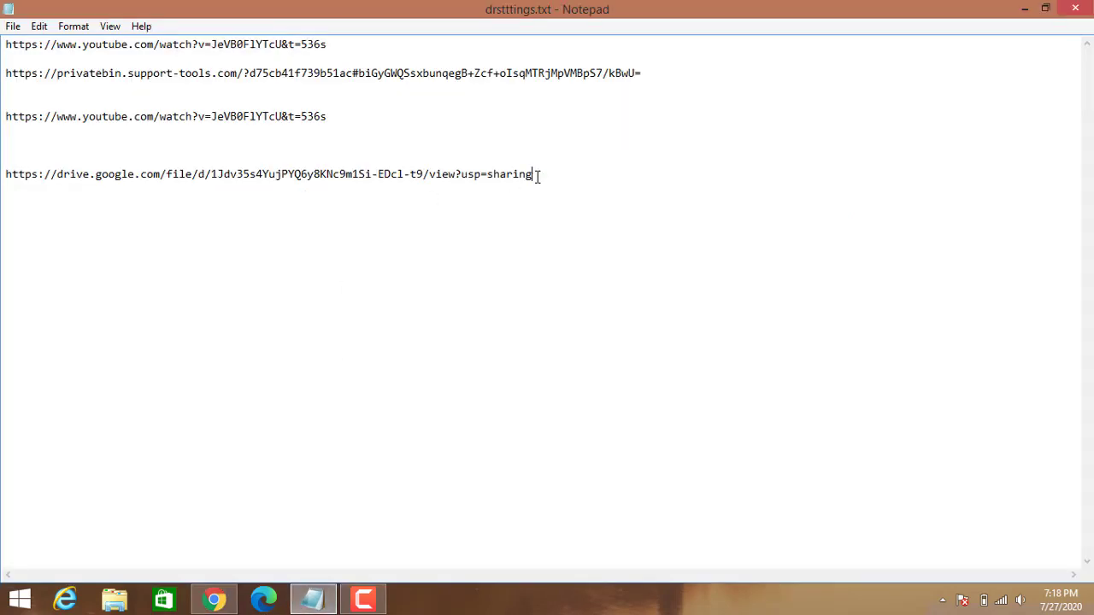
Copy the drive.google.com link from drstttings.txt and minimize Notepad.
left_click_drag(538, 176, 4, 174)
key("ctrl+c")
right_click(42, 175)
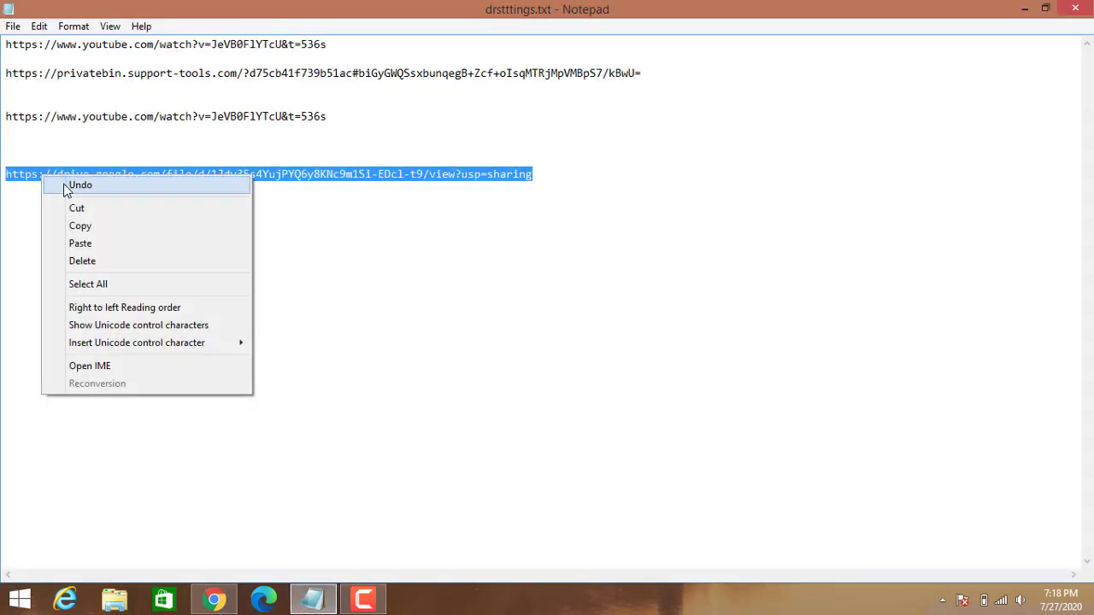
left_click(94, 228)
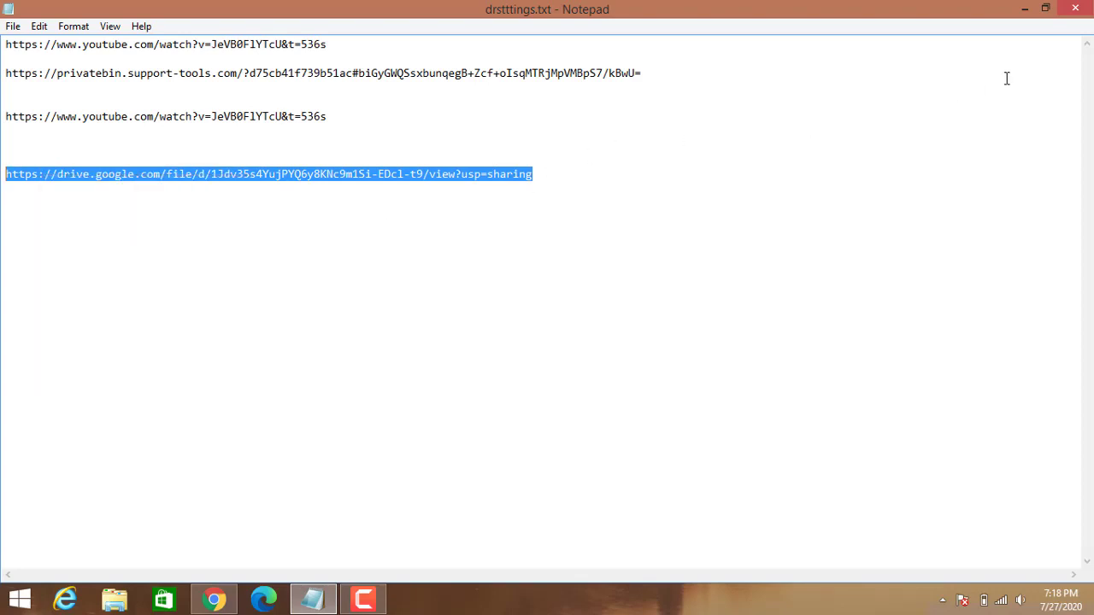
left_click(1027, 8)
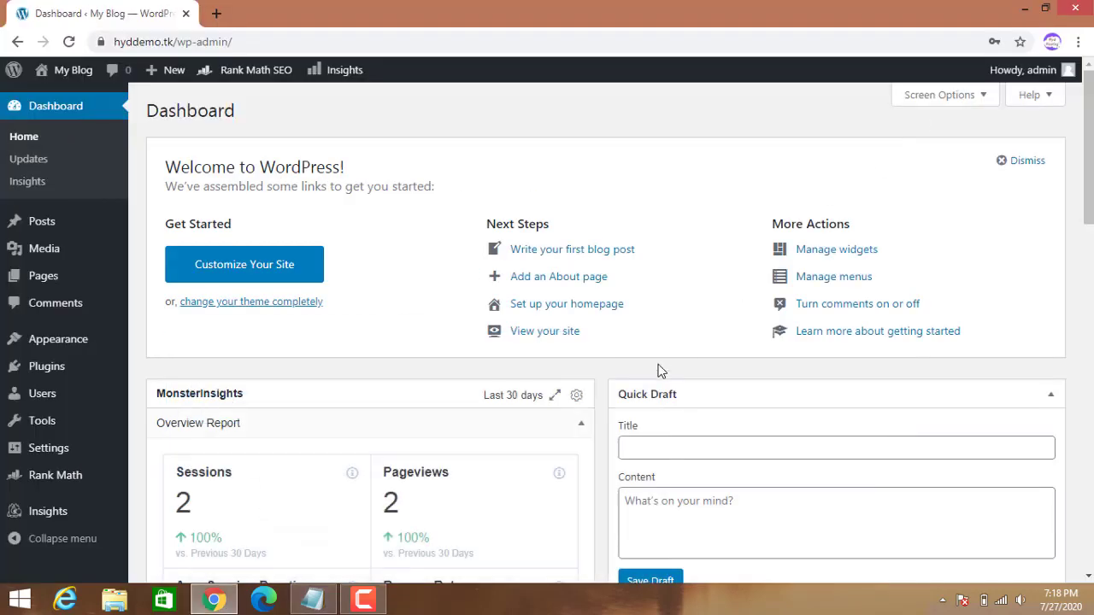
Load the copied Google Drive link to wp-rocket.zip in a new tab, then return to the Dashboard tab.
left_click(215, 13)
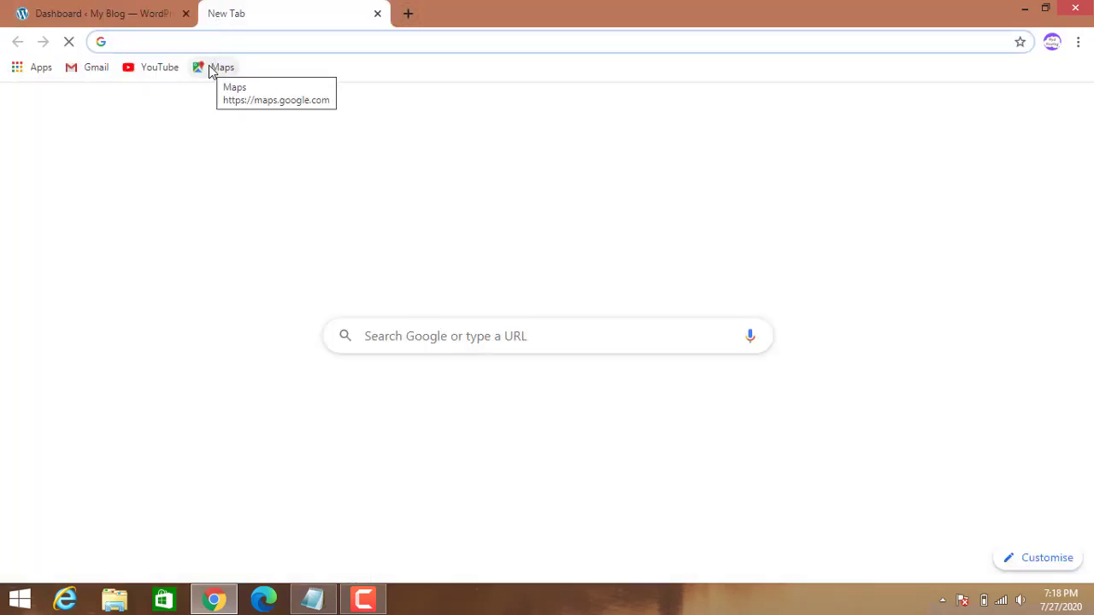
key("ctrl+v")
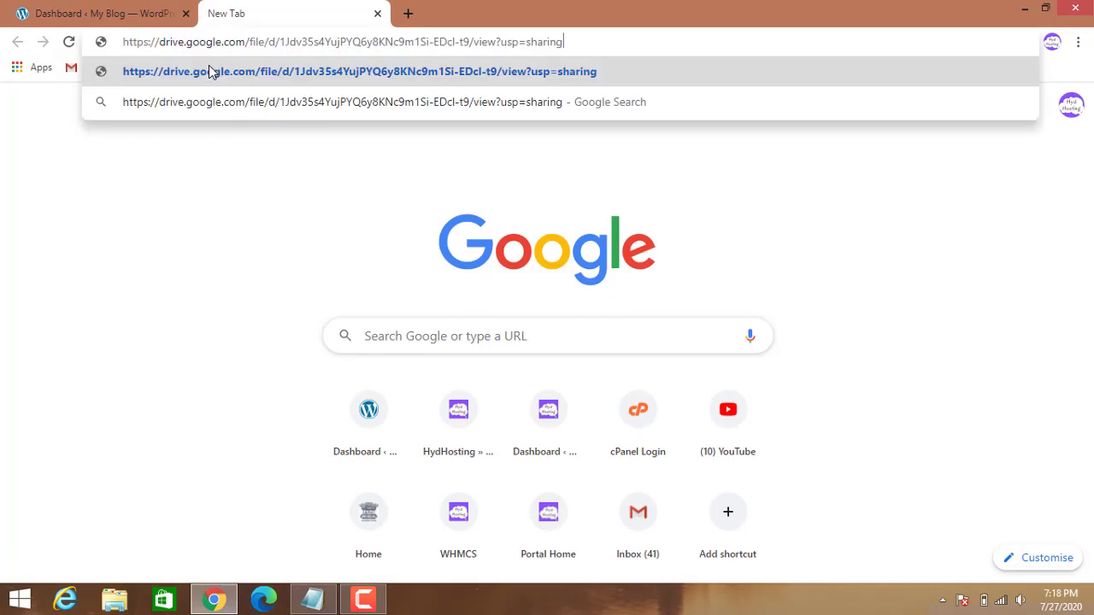
key("Return")
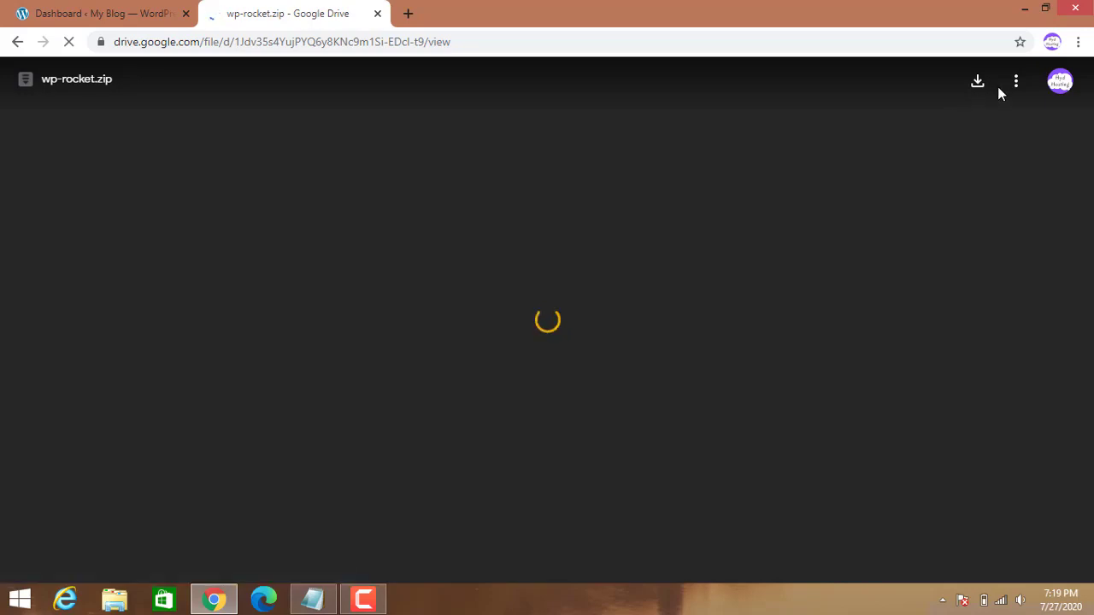
left_click(104, 14)
mouse_move(69, 368)
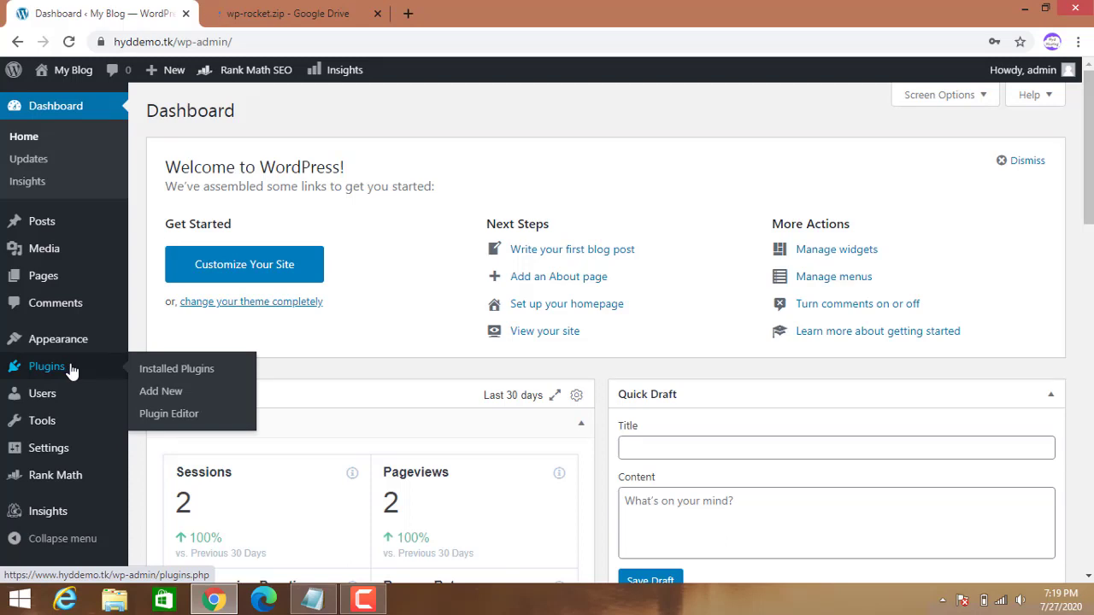
Upload and install wp-rocket.zip from Downloads > 126024_wprocket362n > wprocket362n via Plugins > Add New.
left_click(169, 395)
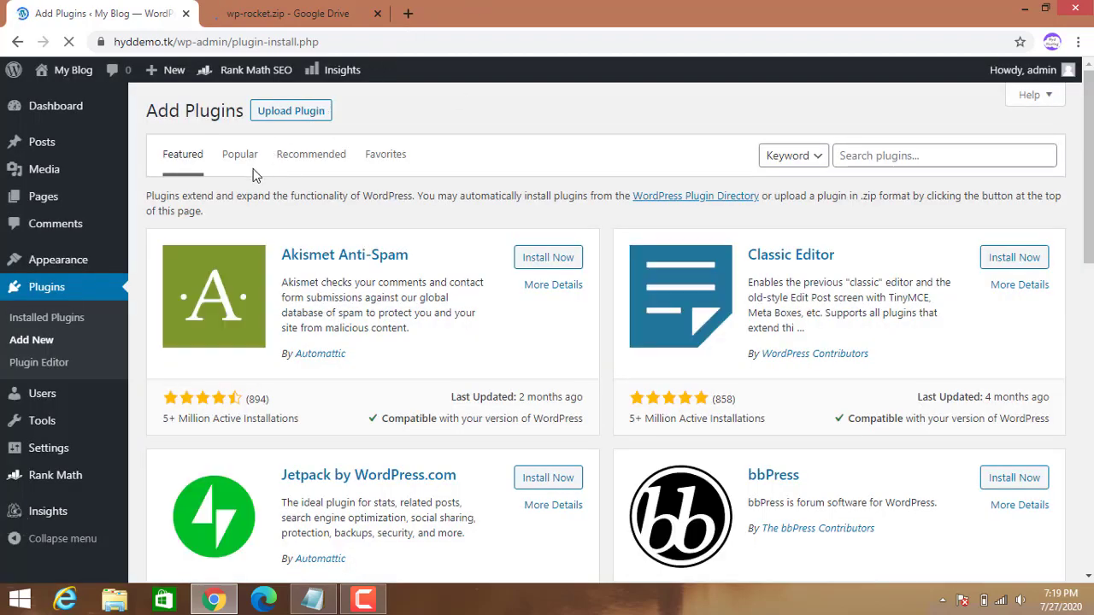
left_click(292, 112)
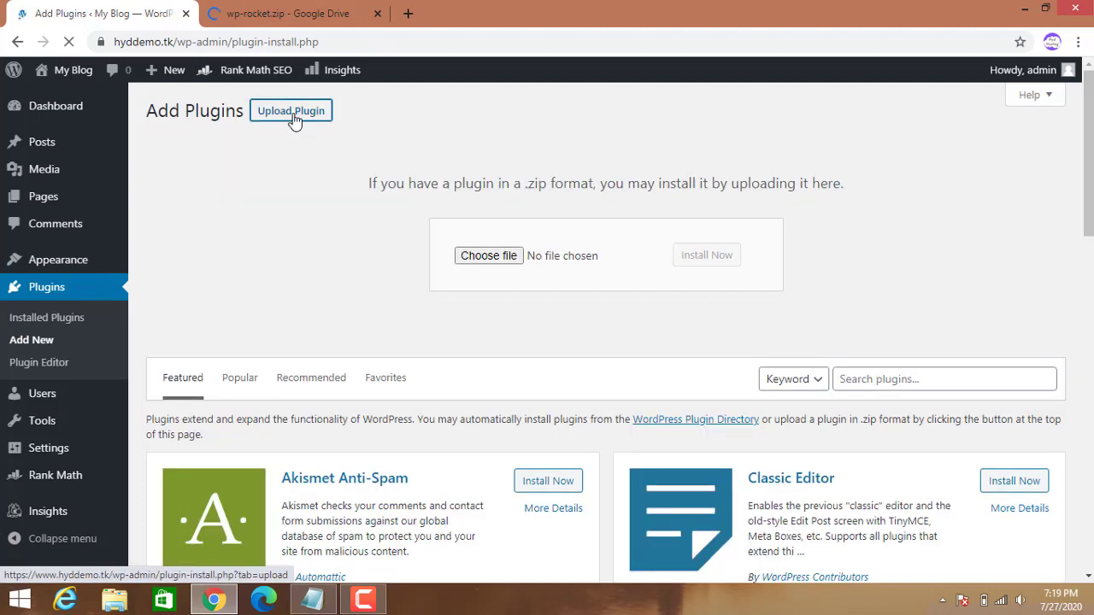
left_click(484, 259)
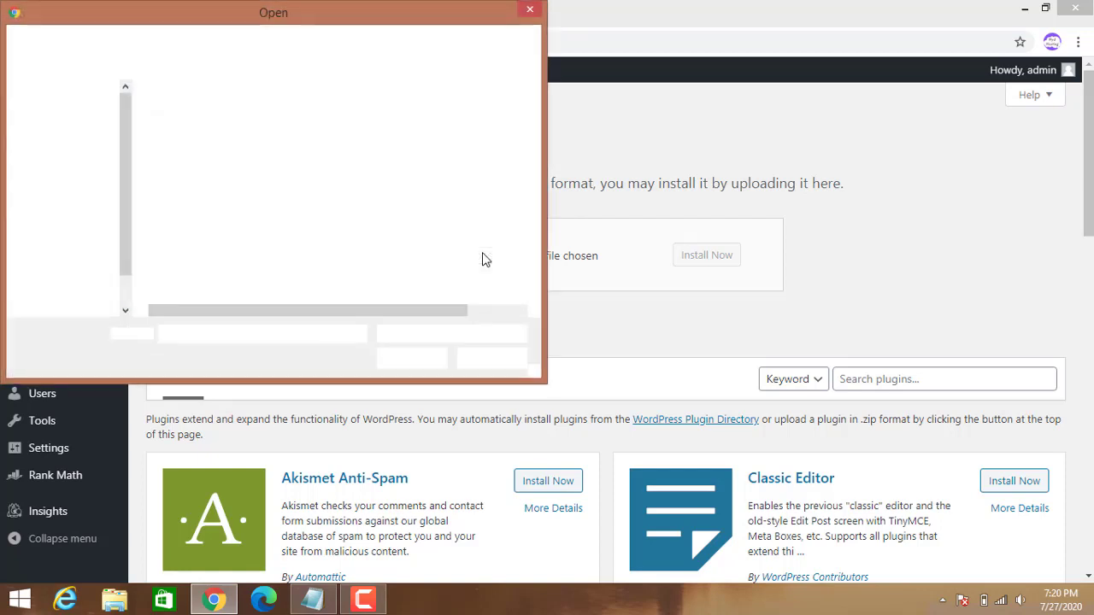
left_click(83, 133)
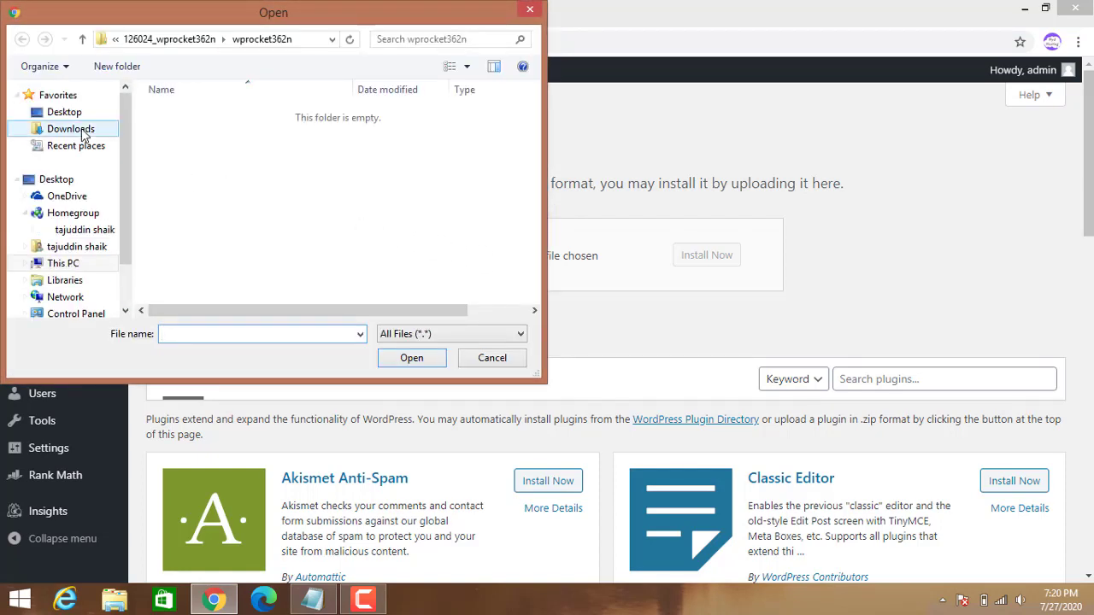
double_click(376, 165)
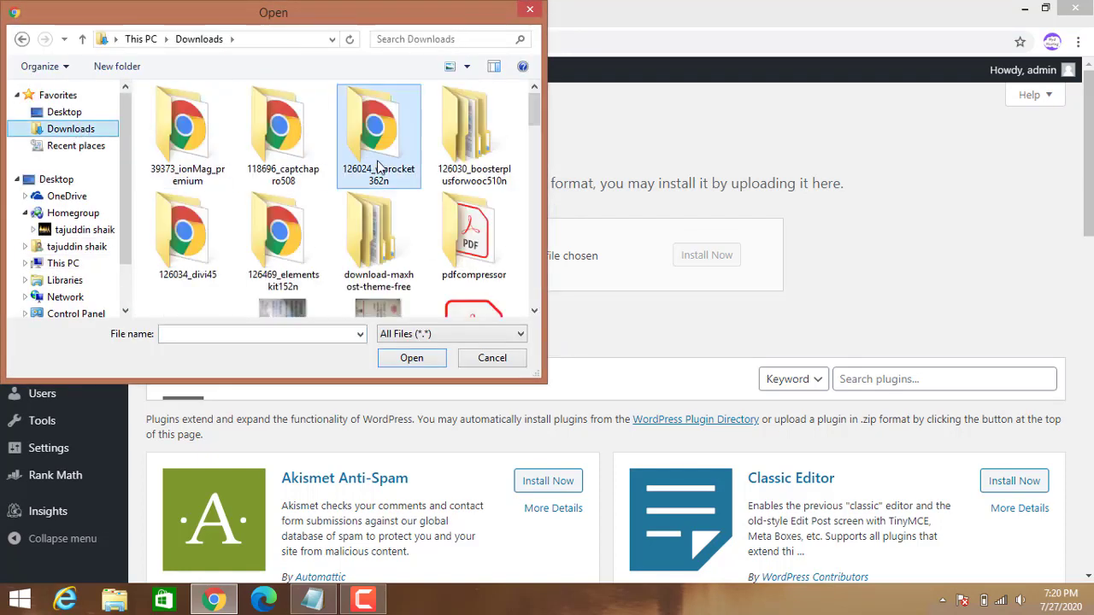
double_click(205, 122)
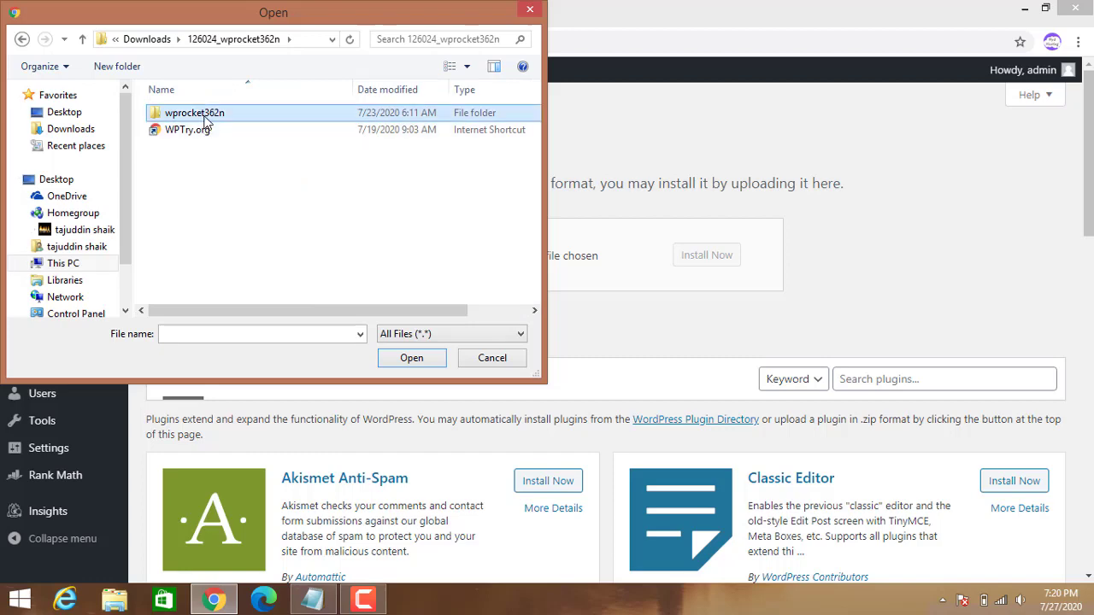
left_click(211, 130)
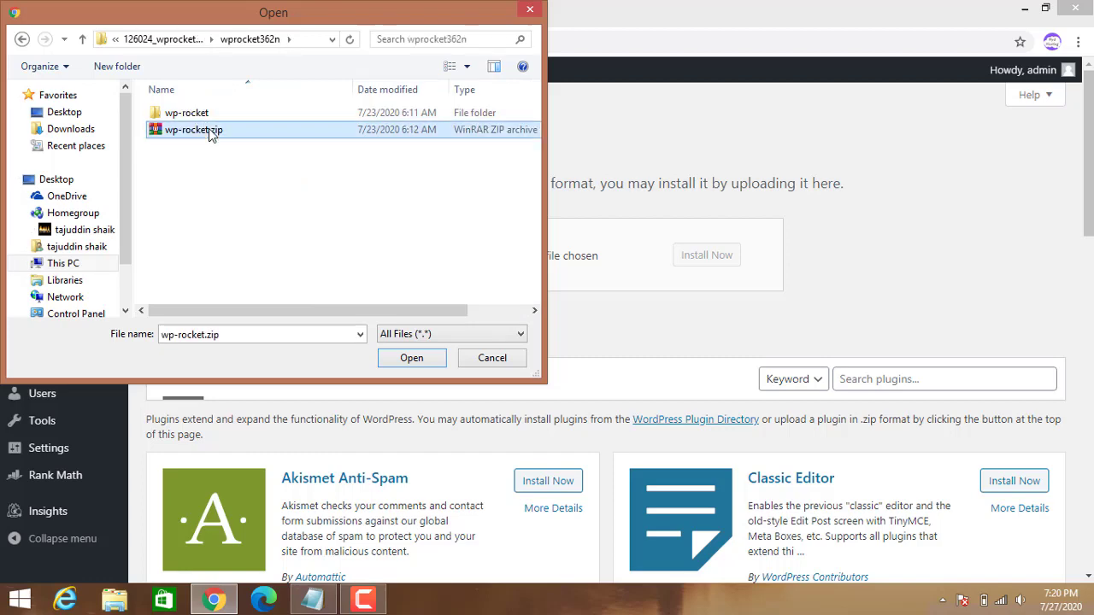
left_click(410, 360)
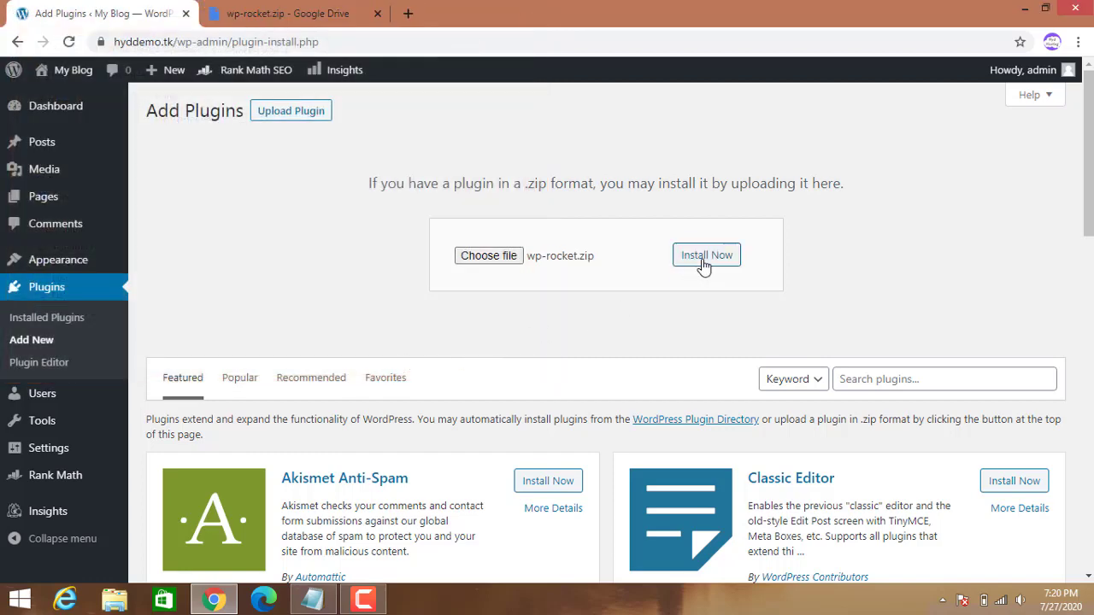
left_click(703, 261)
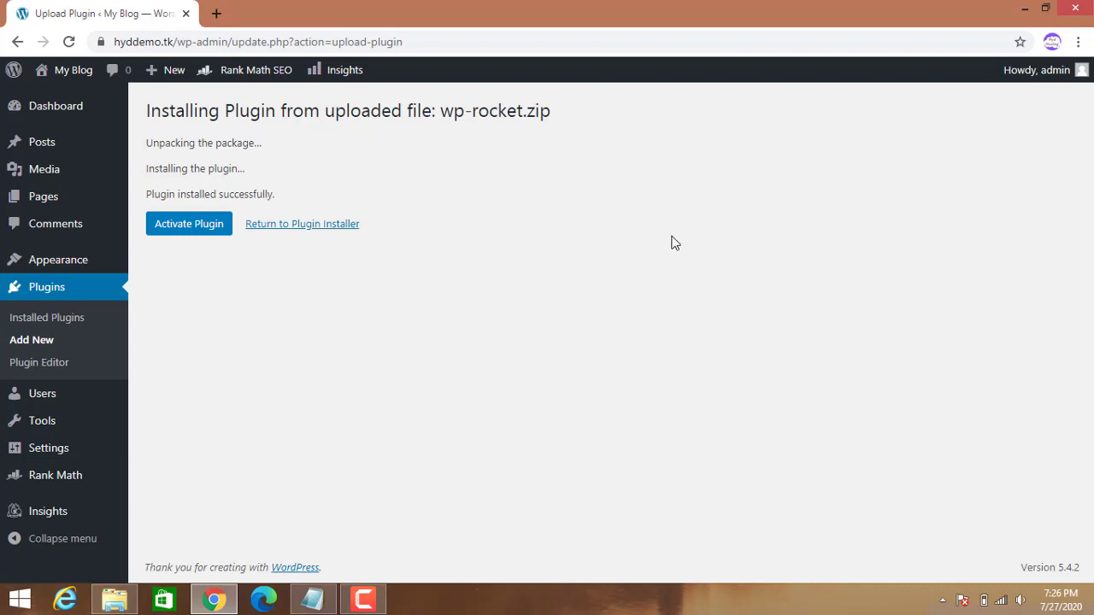
Activate the WP Rocket 3.4.1.2 plugin and go to its Settings page from Installed Plugins.
left_click(193, 229)
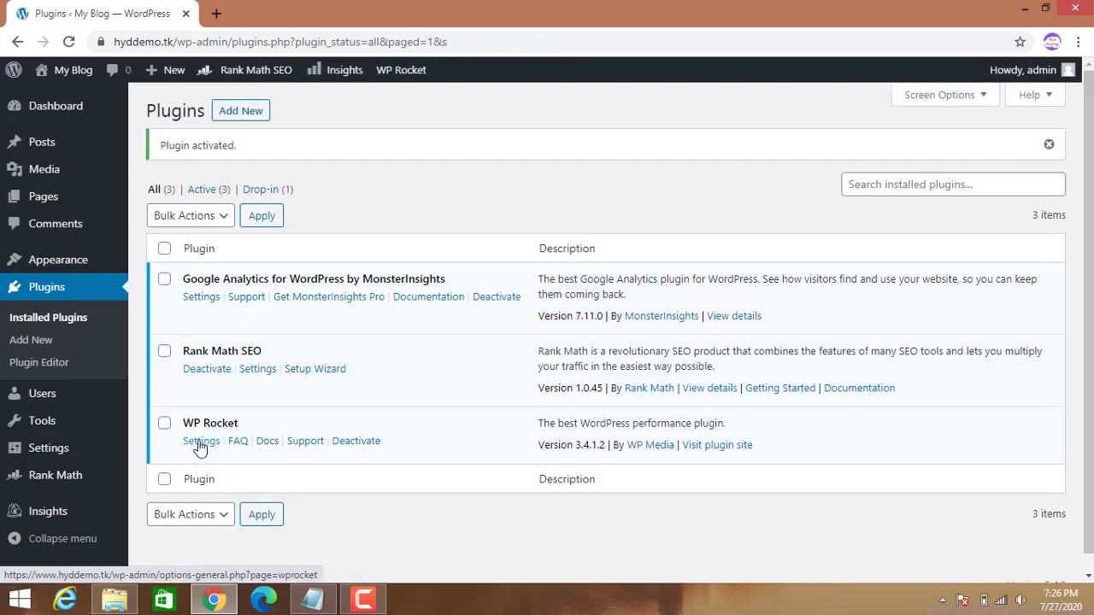
left_click(200, 442)
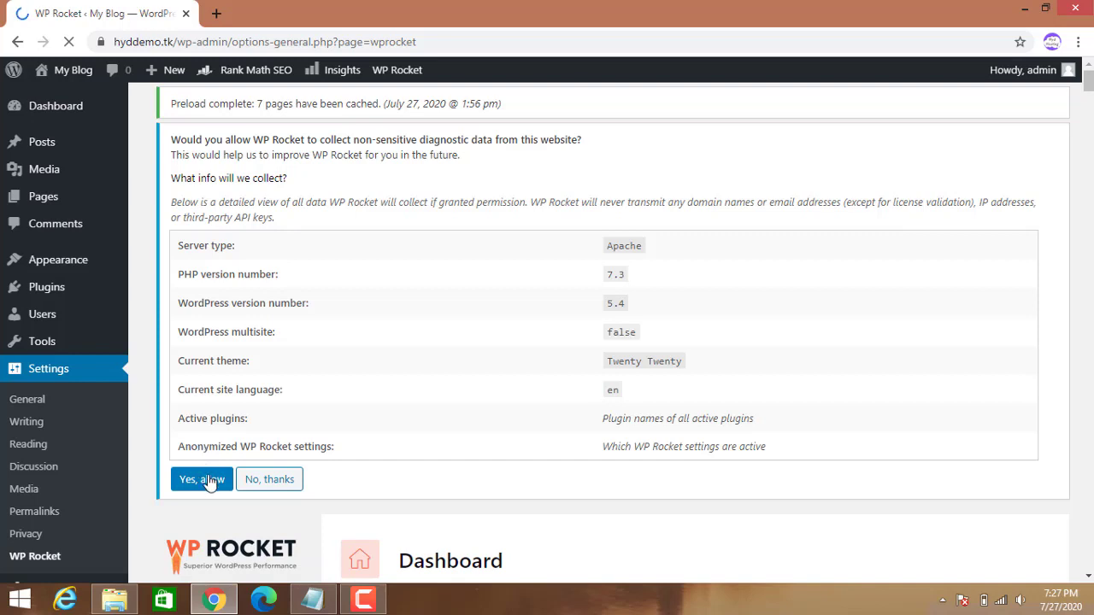
Accept WP Rocket's diagnostic-data notice with 'Yes, allow' and review the Dashboard's Plus license details.
left_click(208, 483)
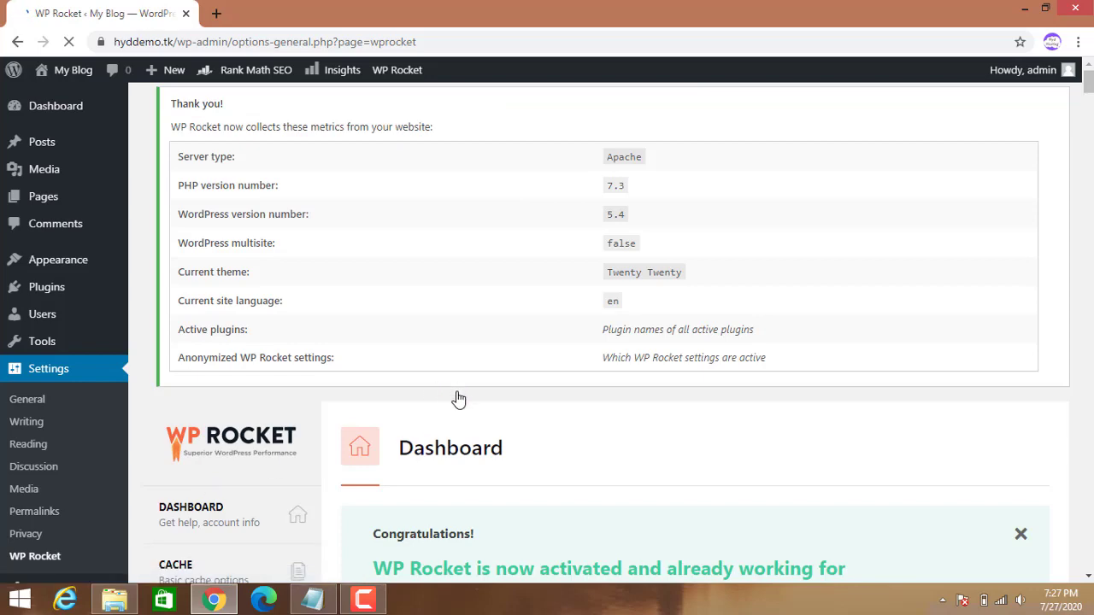
scroll(439, 447, "down", 5)
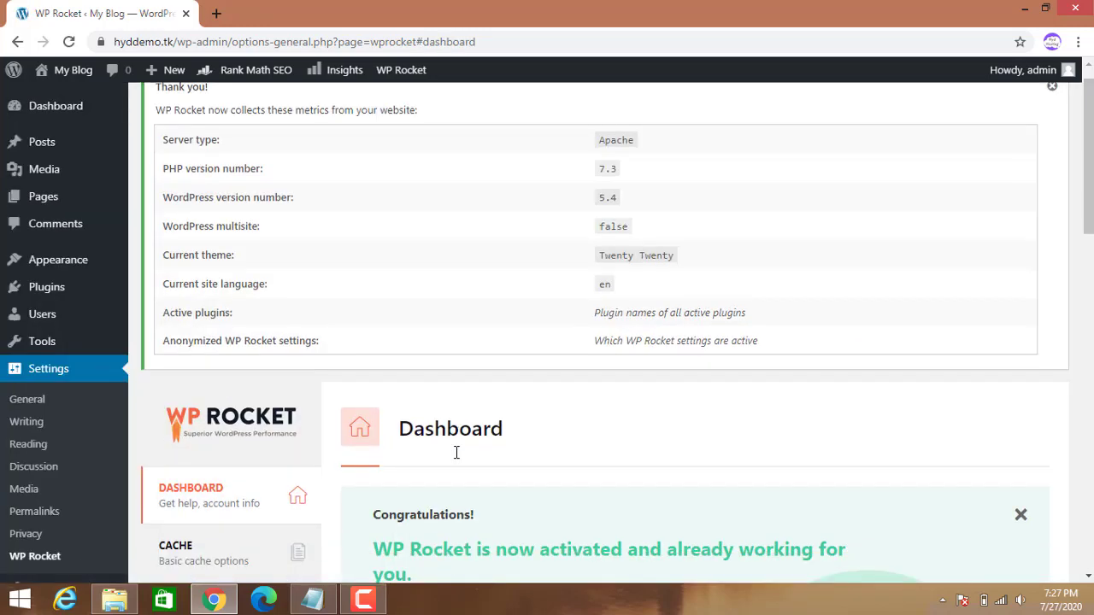
scroll(460, 459, "down", 3)
scroll(462, 466, "down", 2)
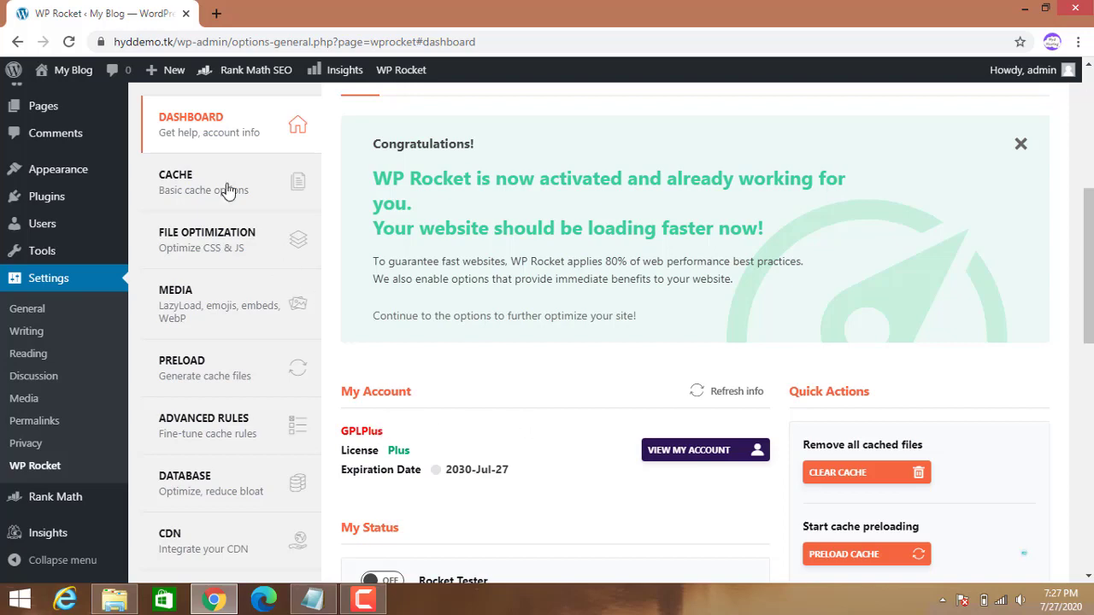
scroll(564, 448, "down", 10)
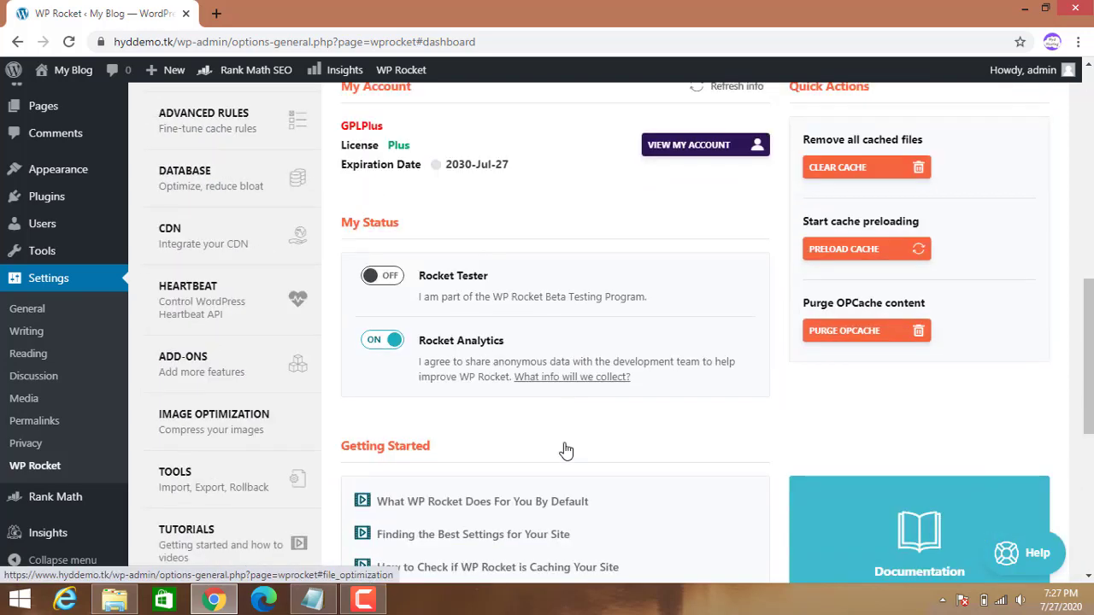
scroll(513, 419, "up", 15)
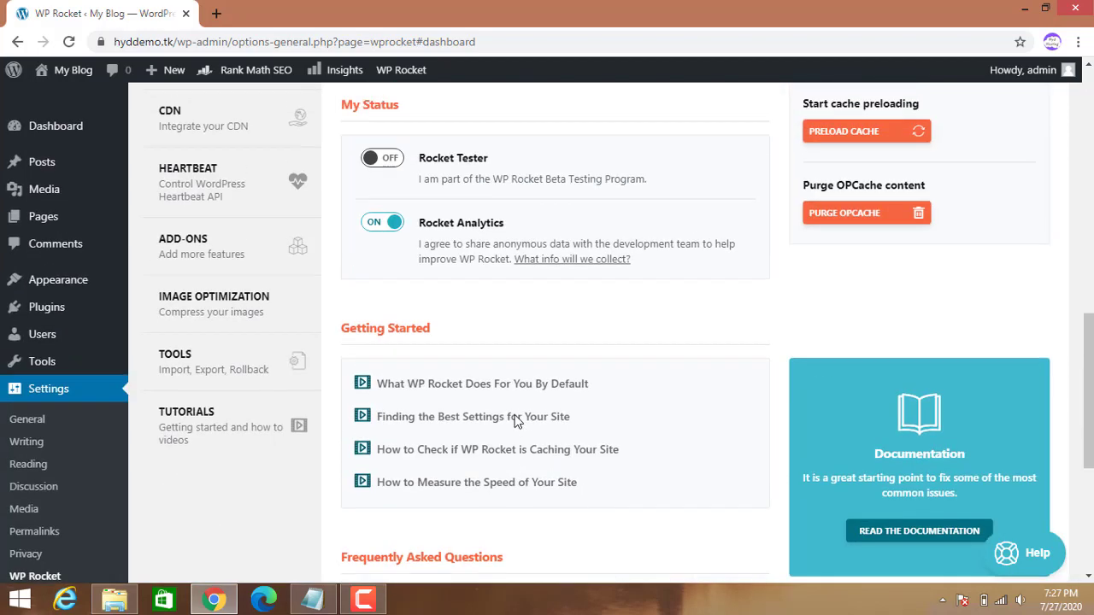
scroll(231, 479, "down", 4)
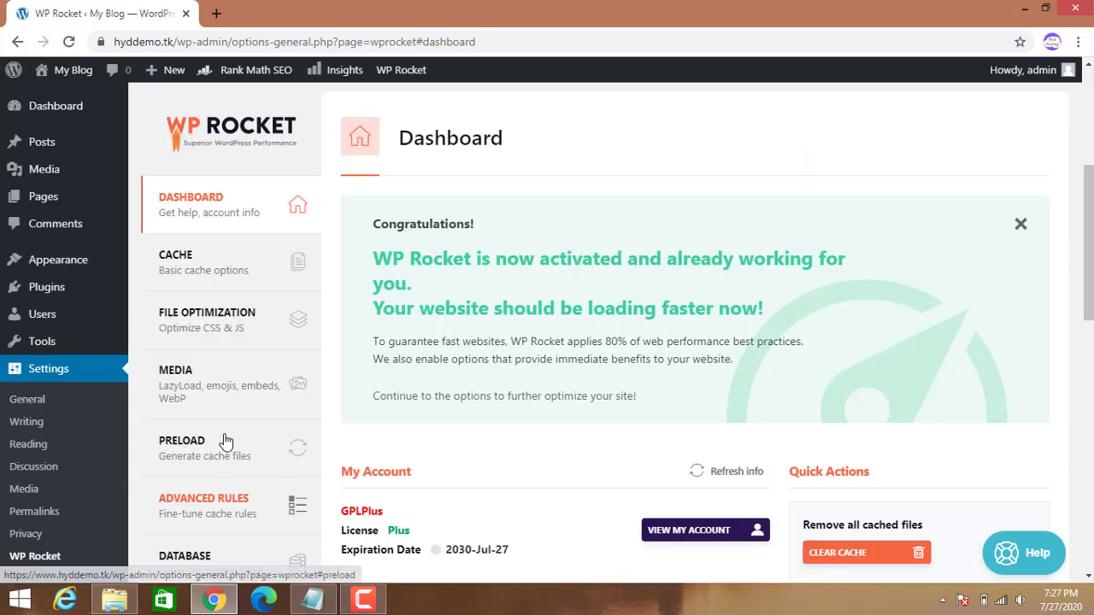
Enable mobile caching and logged-in user caching, keep the 10-hour lifespan, and save the Cache settings.
left_click(219, 272)
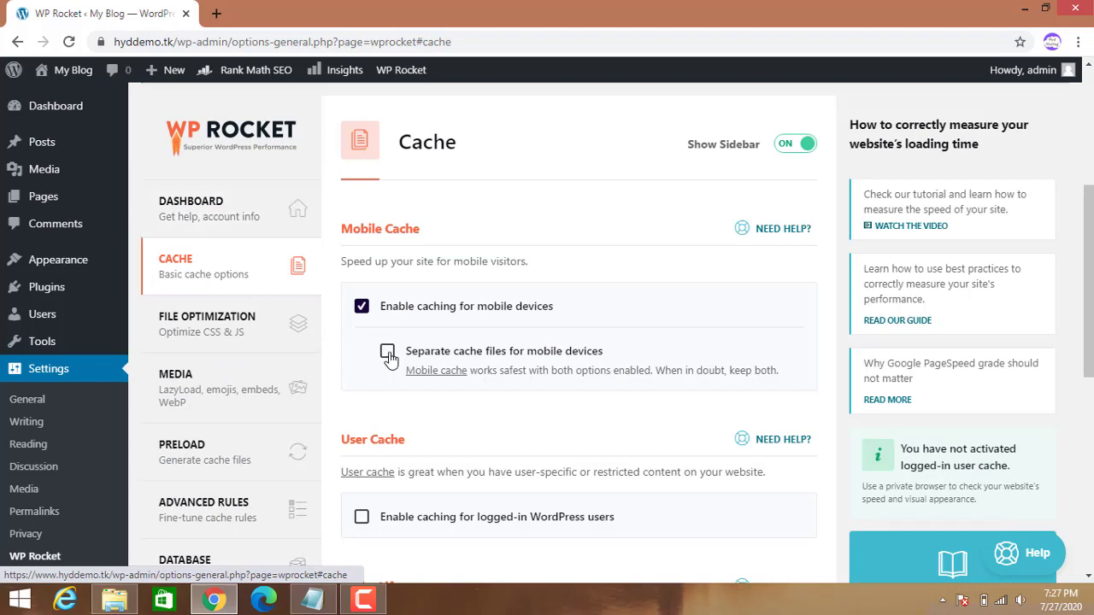
left_click(387, 358)
scroll(396, 376, "down", 3)
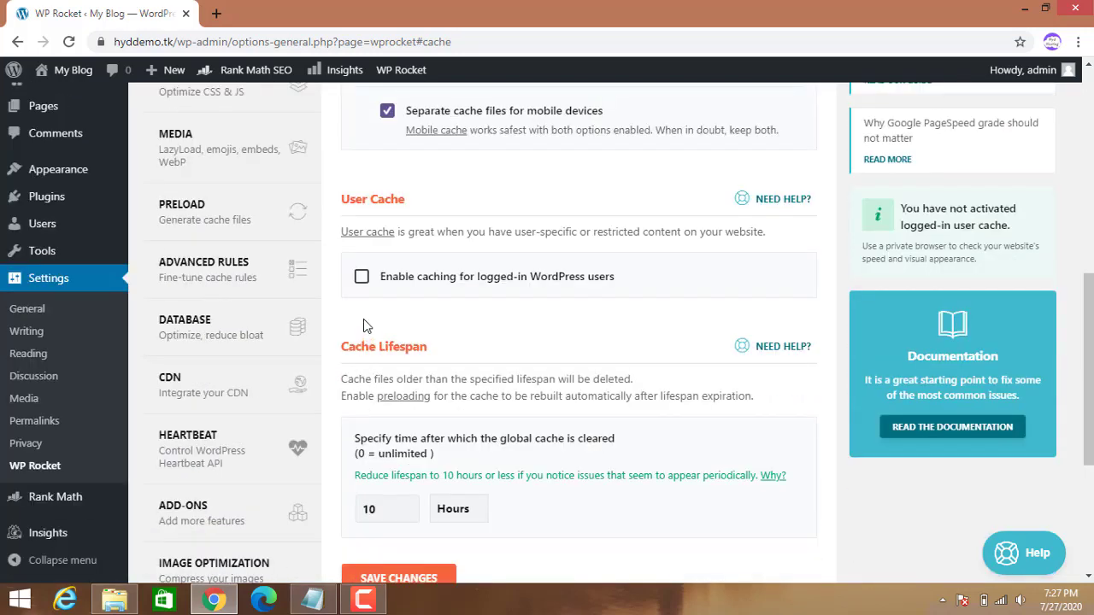
left_click(364, 280)
scroll(405, 374, "down", 2)
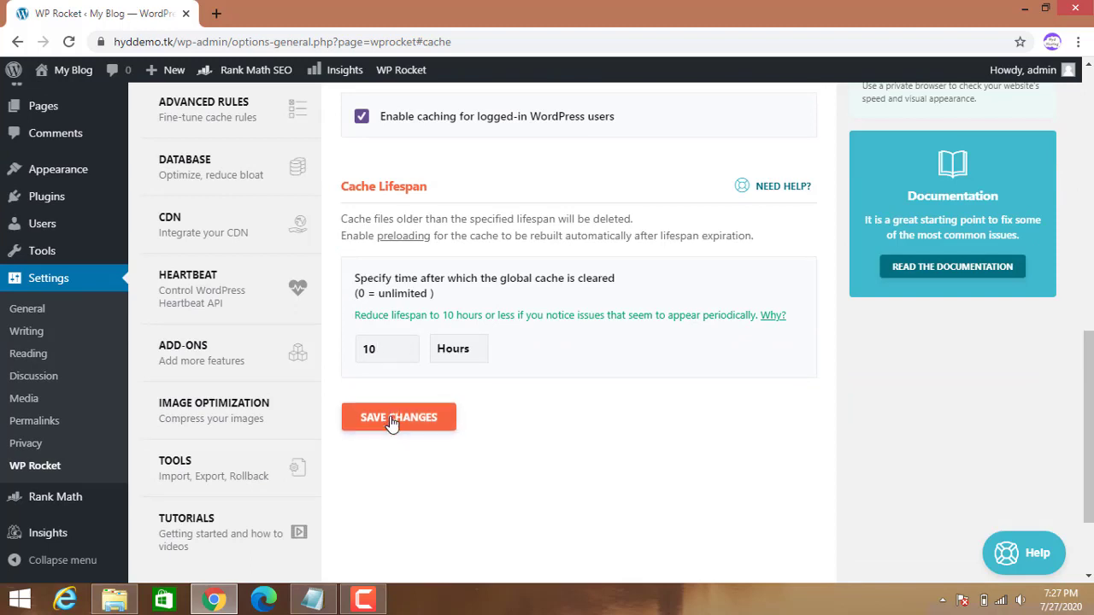
left_click(393, 418)
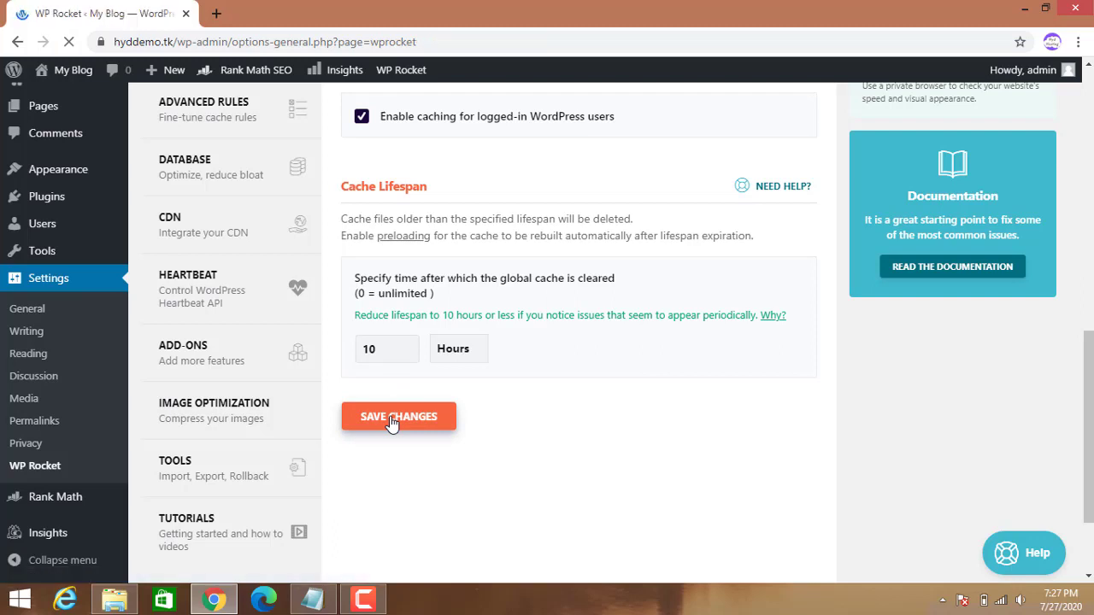
scroll(290, 432, "down", 4)
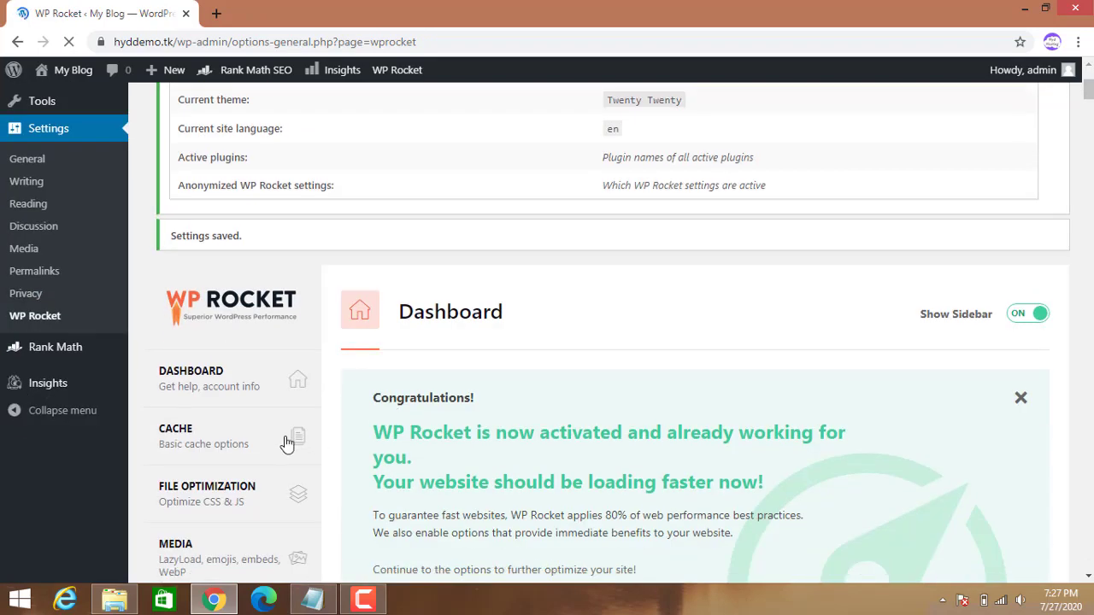
scroll(268, 436, "down", 2)
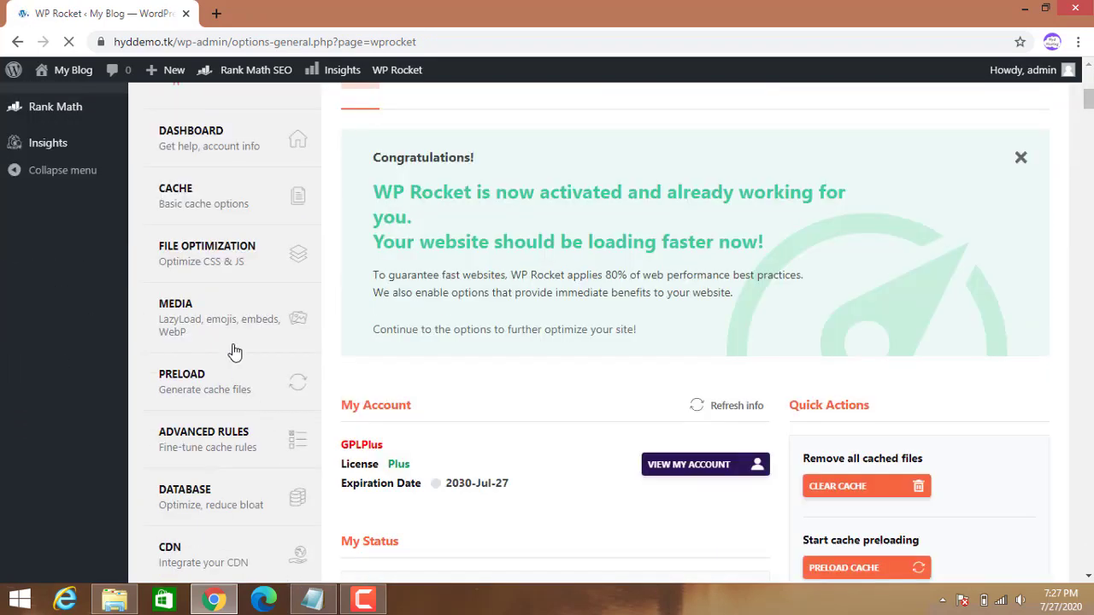
left_click(227, 270)
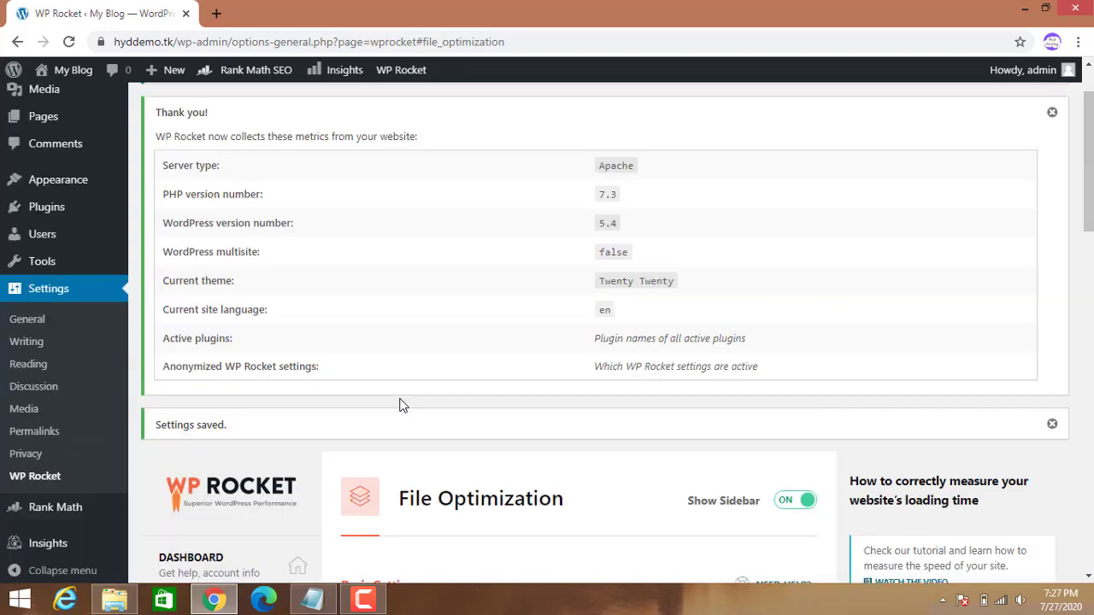
Turn on Minify HTML, Remove query strings, Minify CSS, Combine CSS and Optimize CSS delivery.
scroll(401, 424, "down", 2)
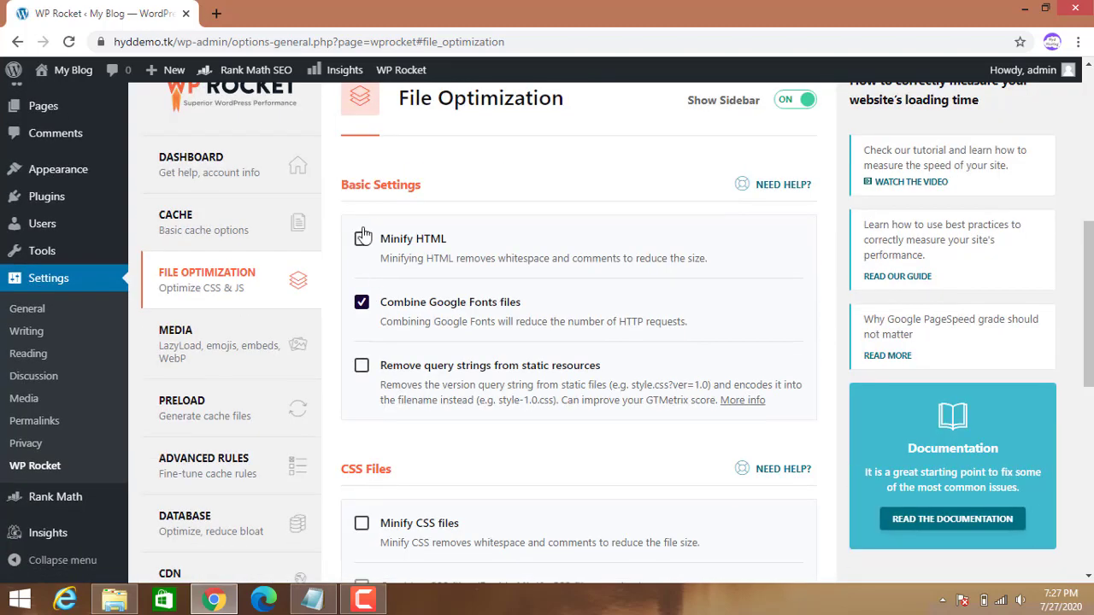
left_click(371, 257)
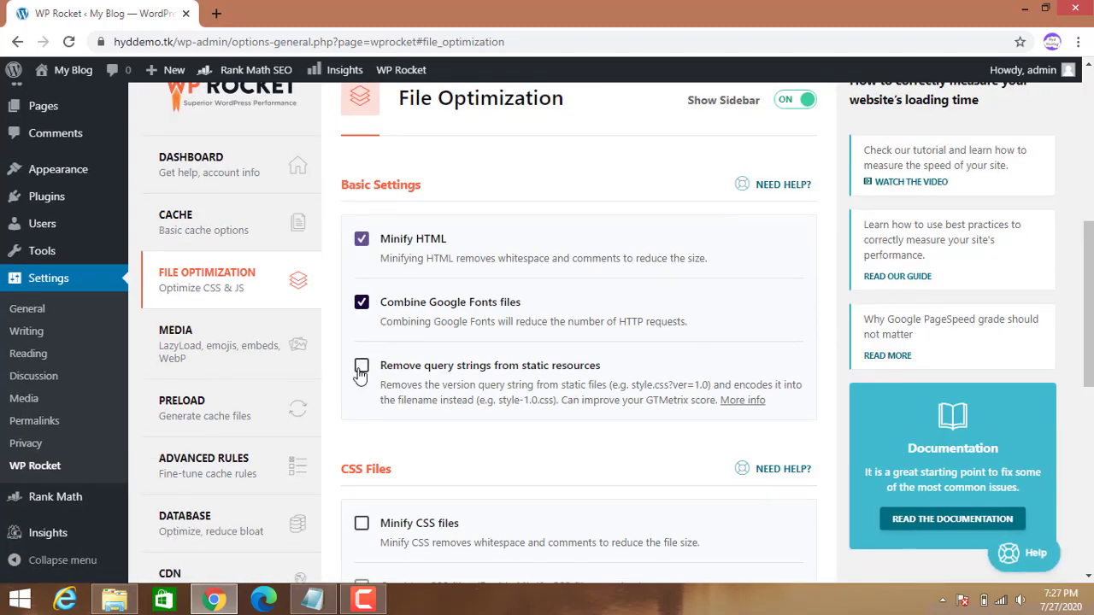
left_click(361, 368)
scroll(401, 398, "down", 3)
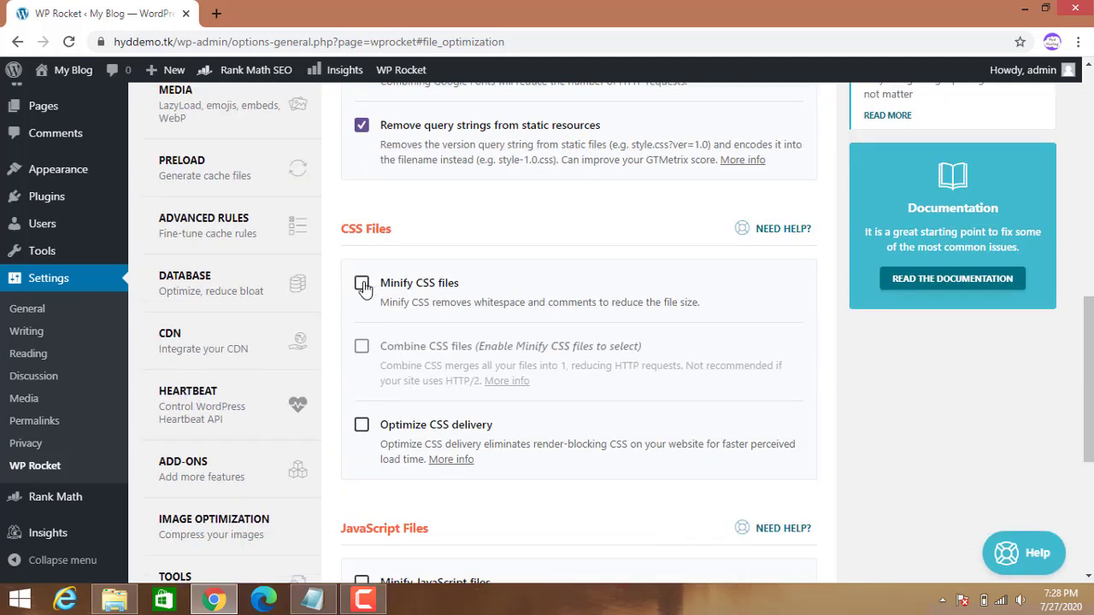
left_click(362, 285)
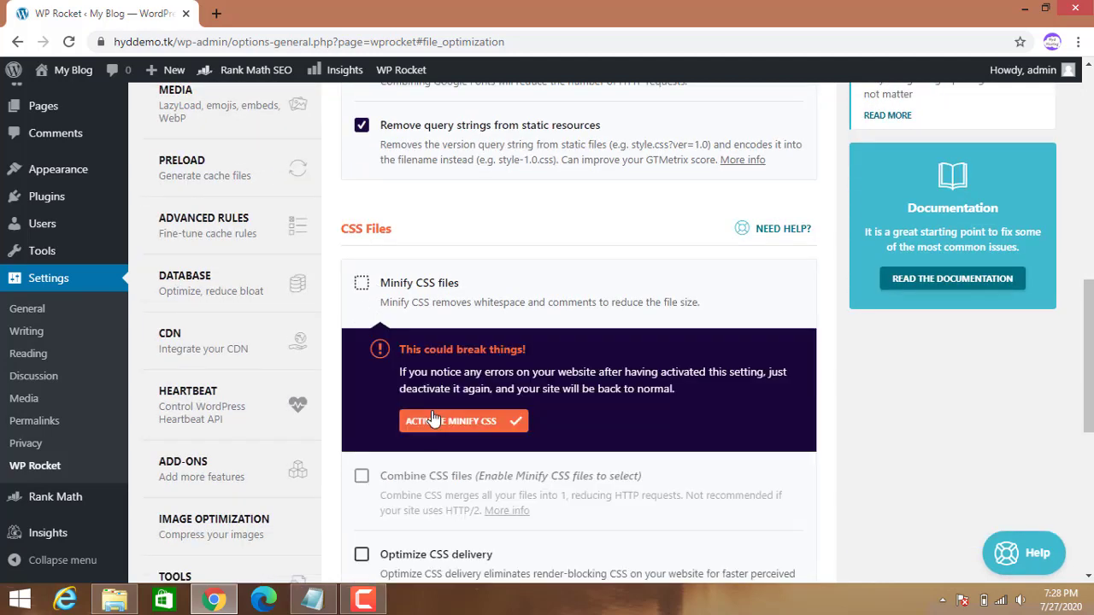
left_click(433, 419)
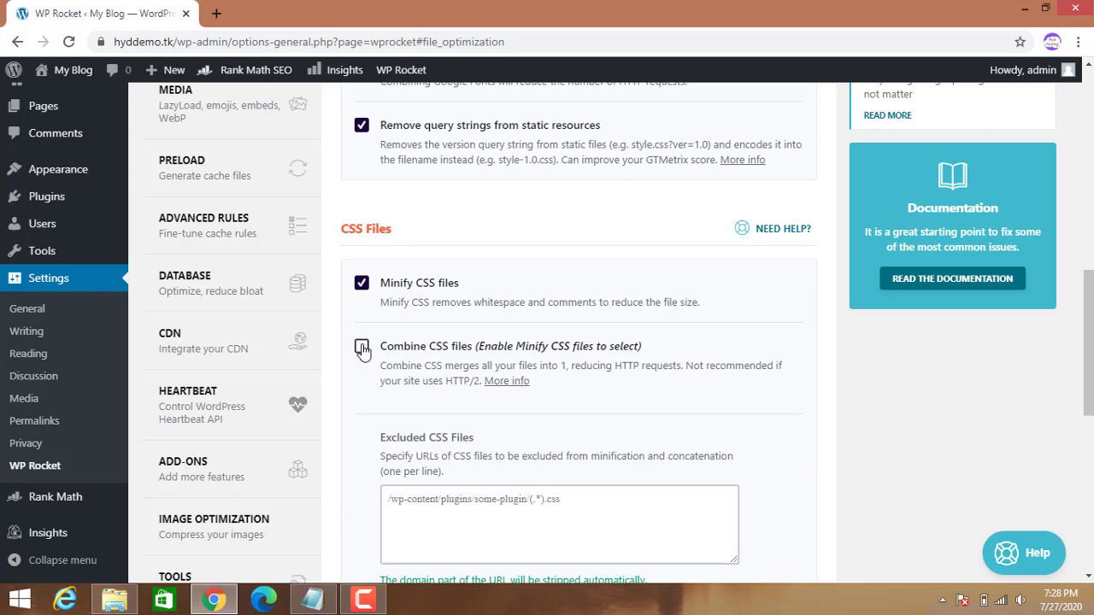
left_click(361, 348)
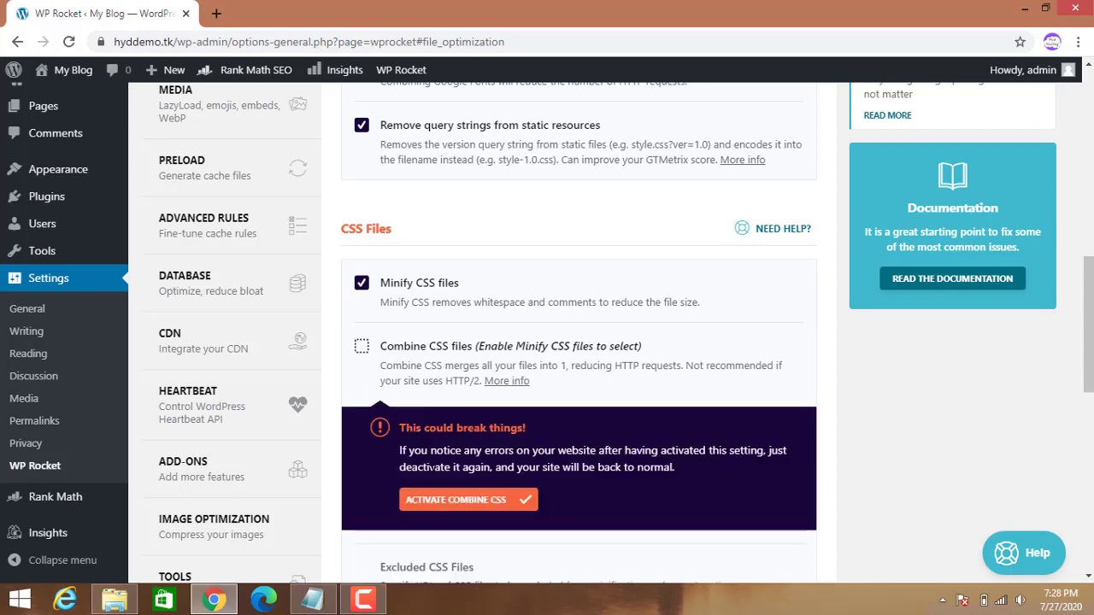
left_click(440, 500)
scroll(362, 346, "down", 2)
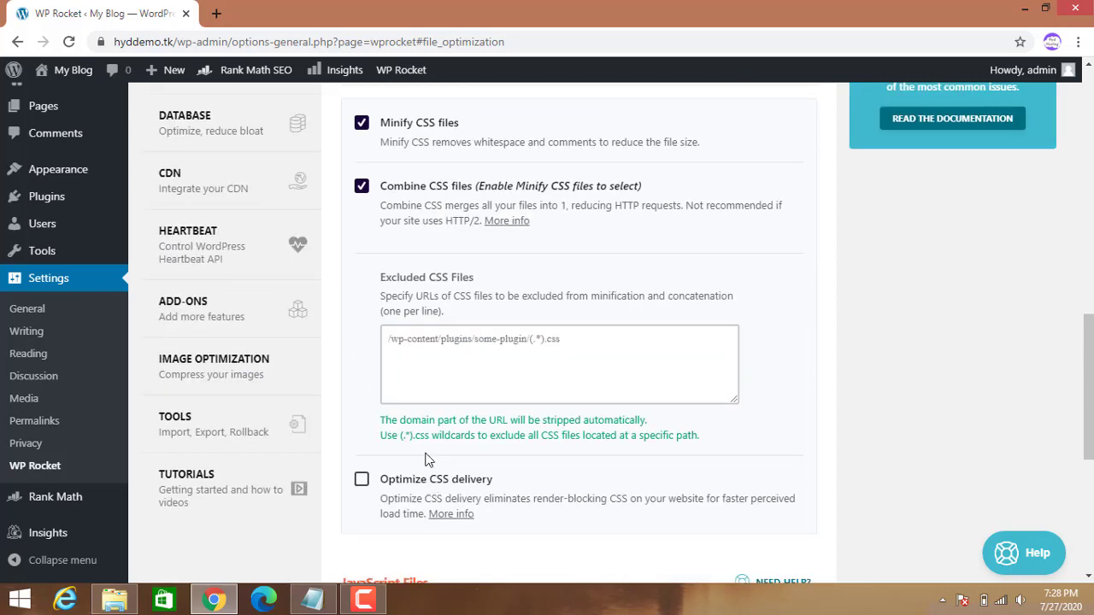
left_click(362, 480)
Turn on Minify JavaScript, Combine JavaScript and Load JavaScript deferred, then save File Optimization.
scroll(384, 486, "down", 4)
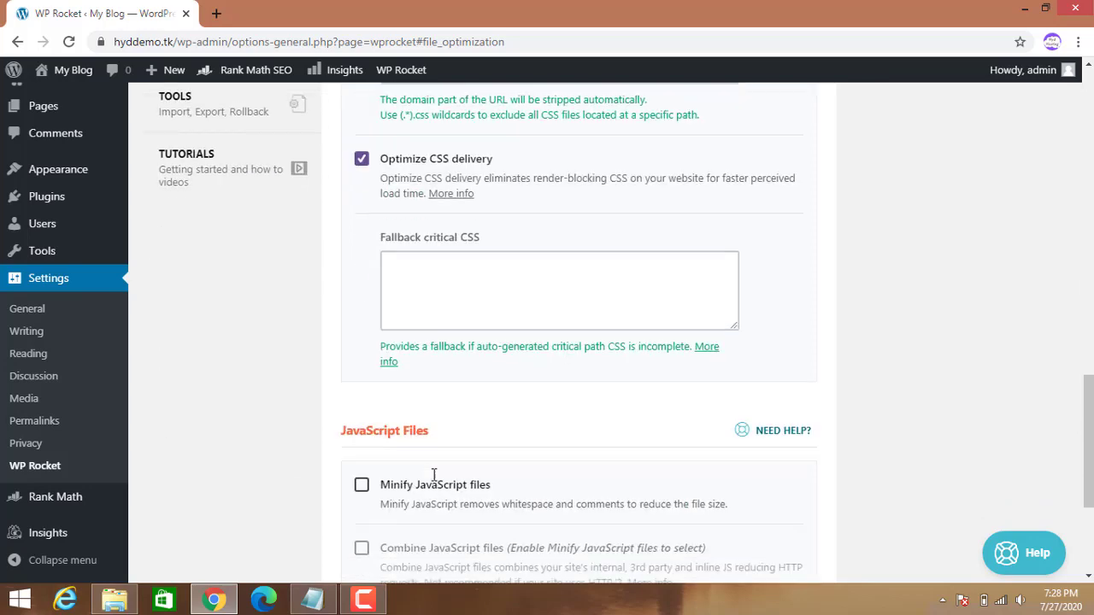
left_click(362, 485)
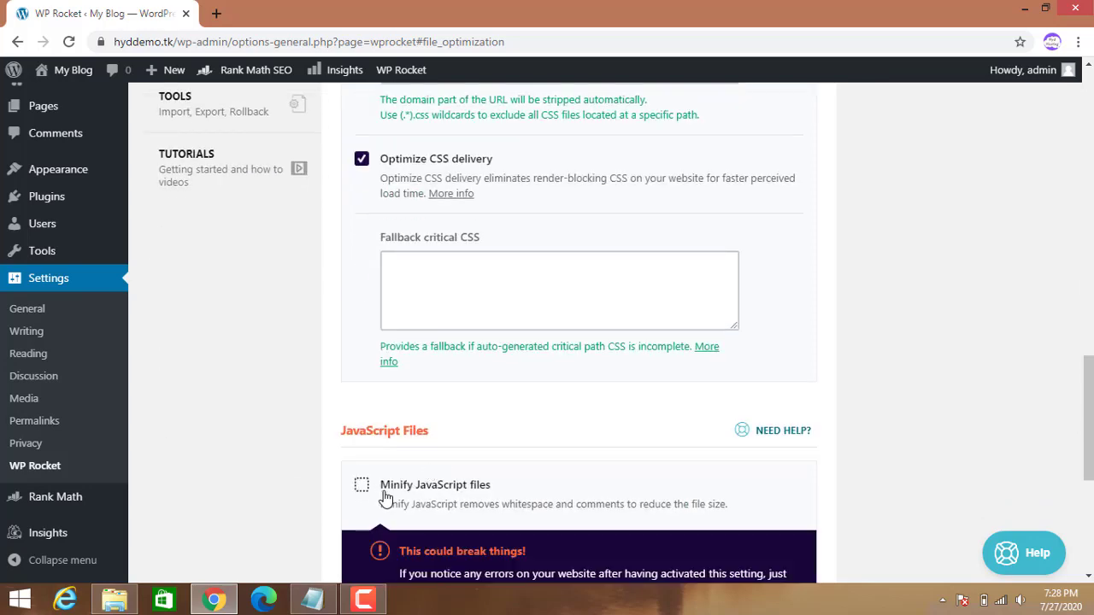
scroll(384, 492, "down", 3)
left_click(451, 384)
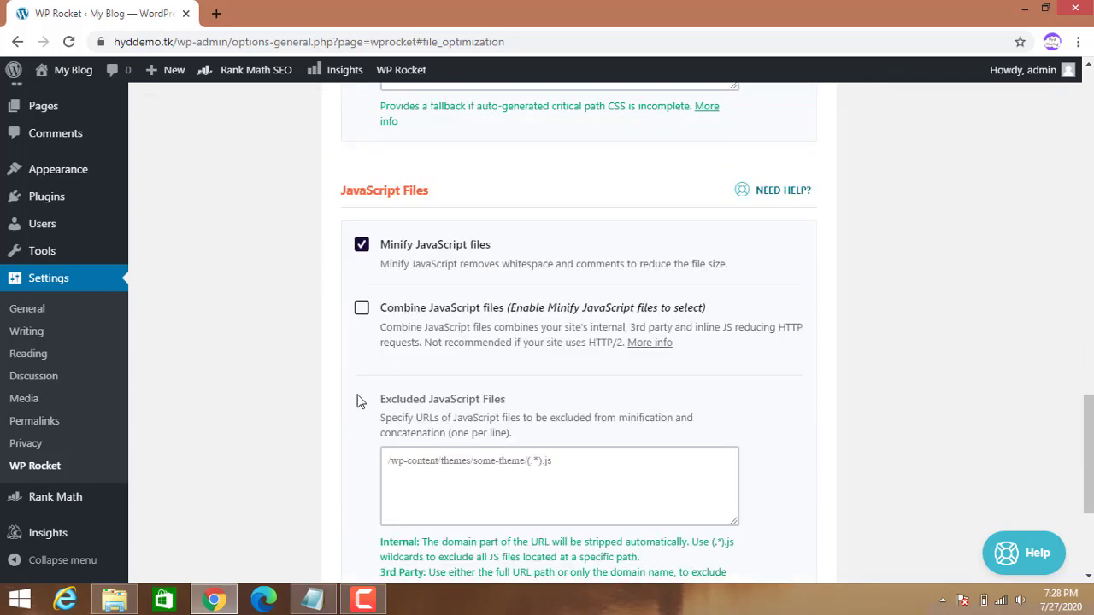
left_click(362, 307)
scroll(445, 299, "down", 3)
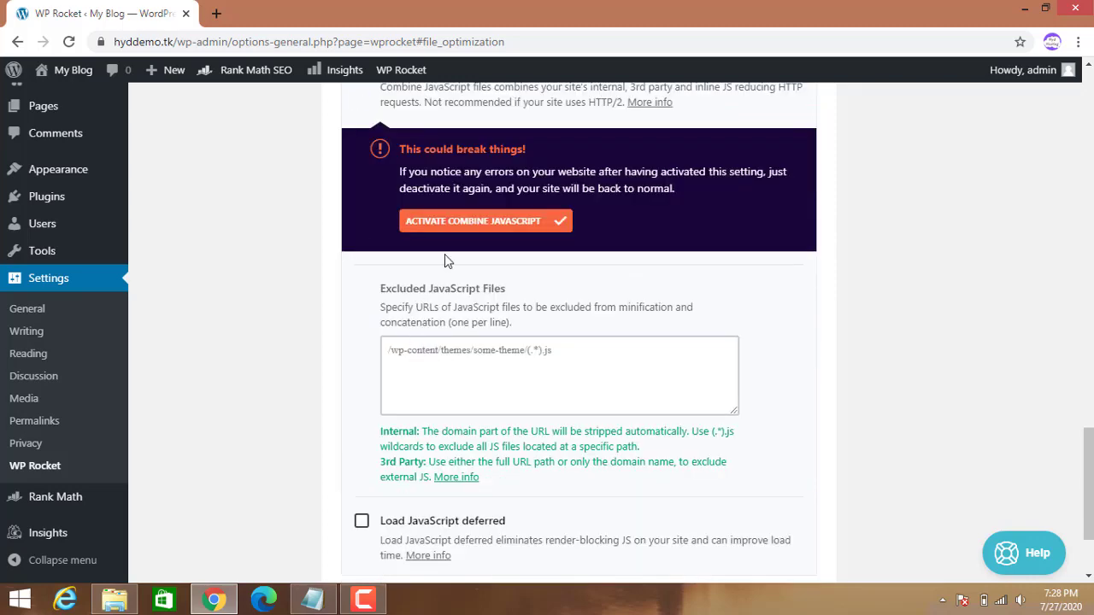
left_click(483, 225)
scroll(500, 325, "down", 3)
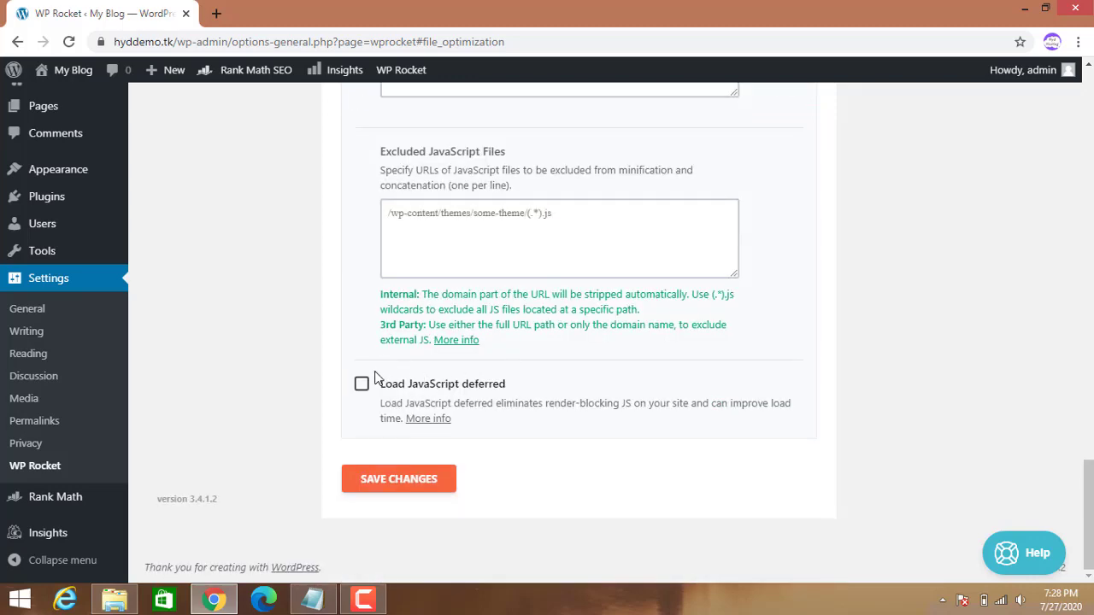
left_click(362, 390)
scroll(385, 436, "down", 2)
left_click(398, 481)
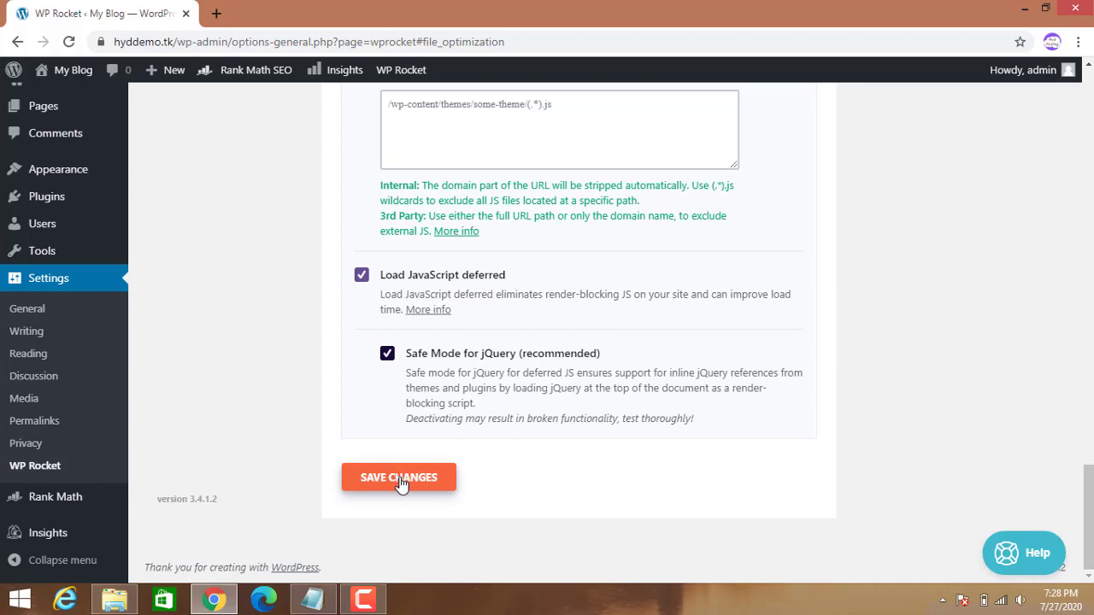
left_click(428, 496)
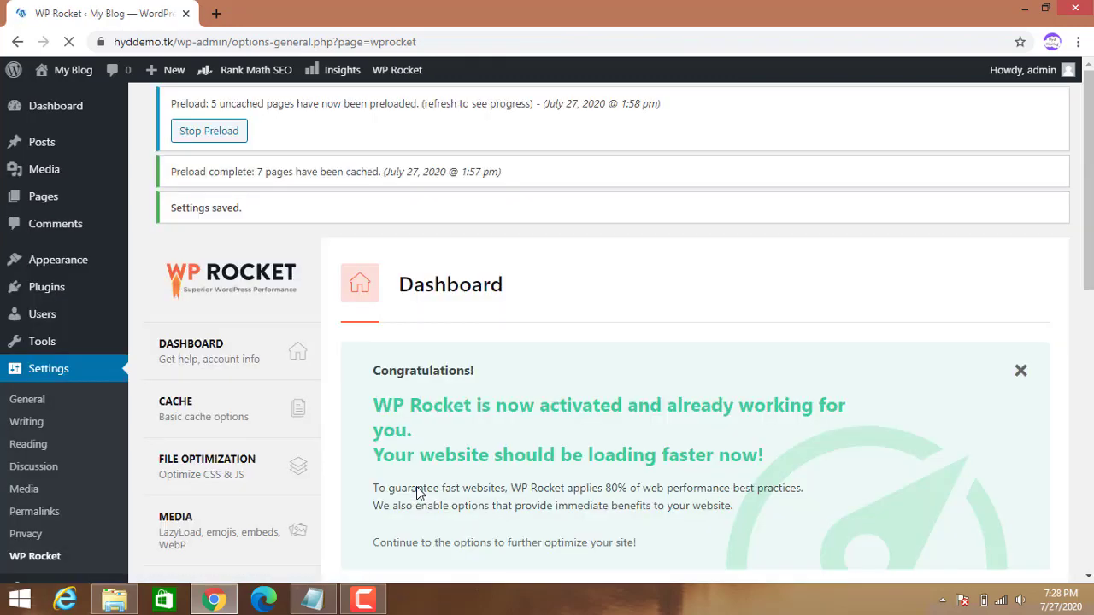
Open WP Rocket's Preload tab and look over its preloading options.
scroll(409, 461, "down", 7)
scroll(376, 427, "down", 1)
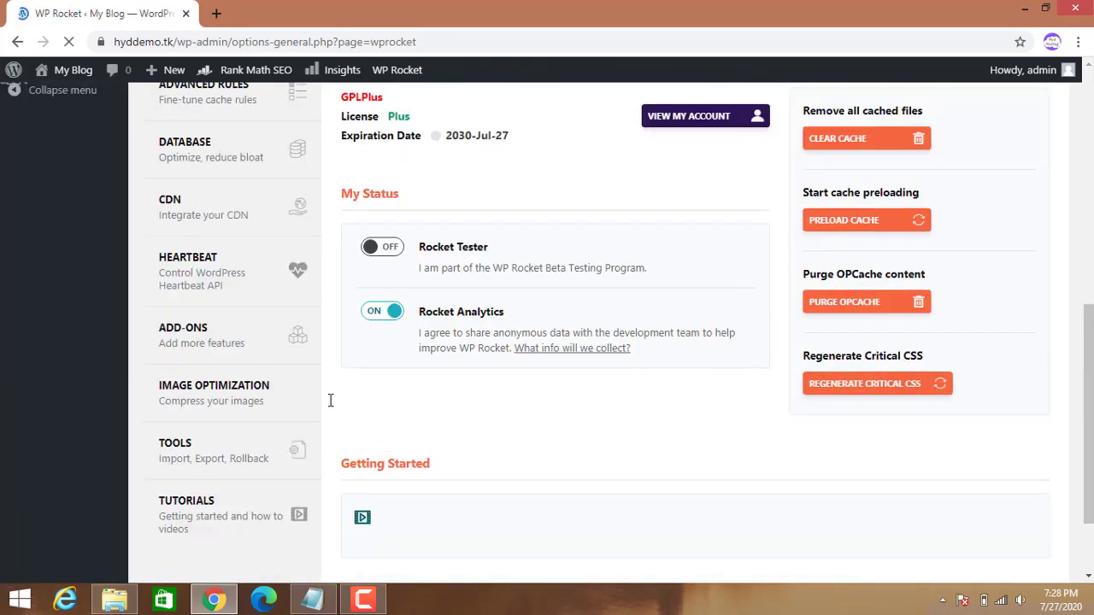
scroll(312, 356, "up", 2)
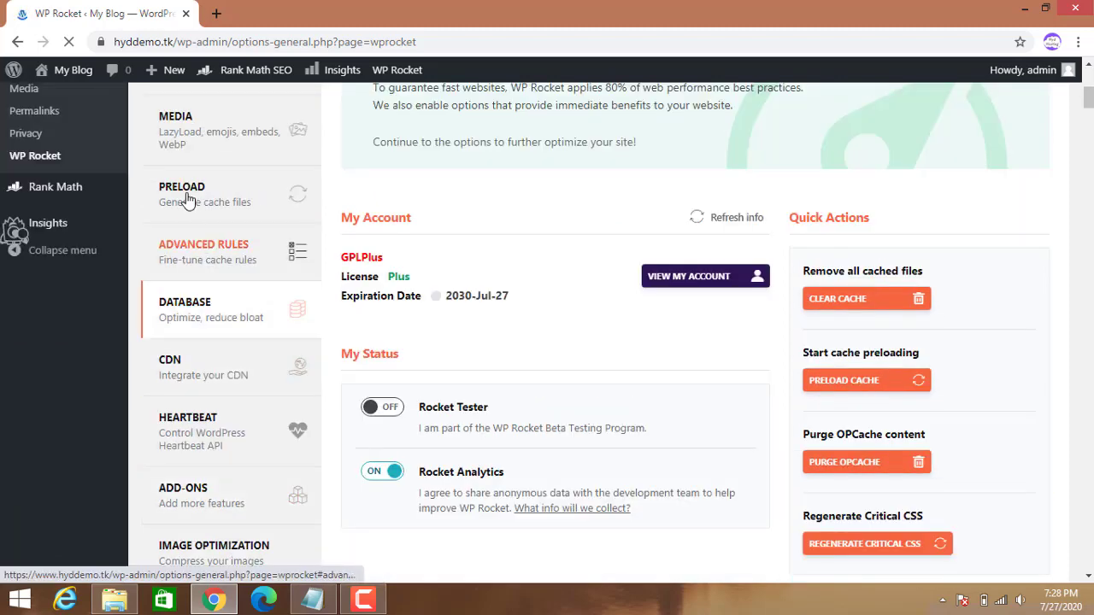
scroll(190, 205, "up", 2)
left_click(210, 365)
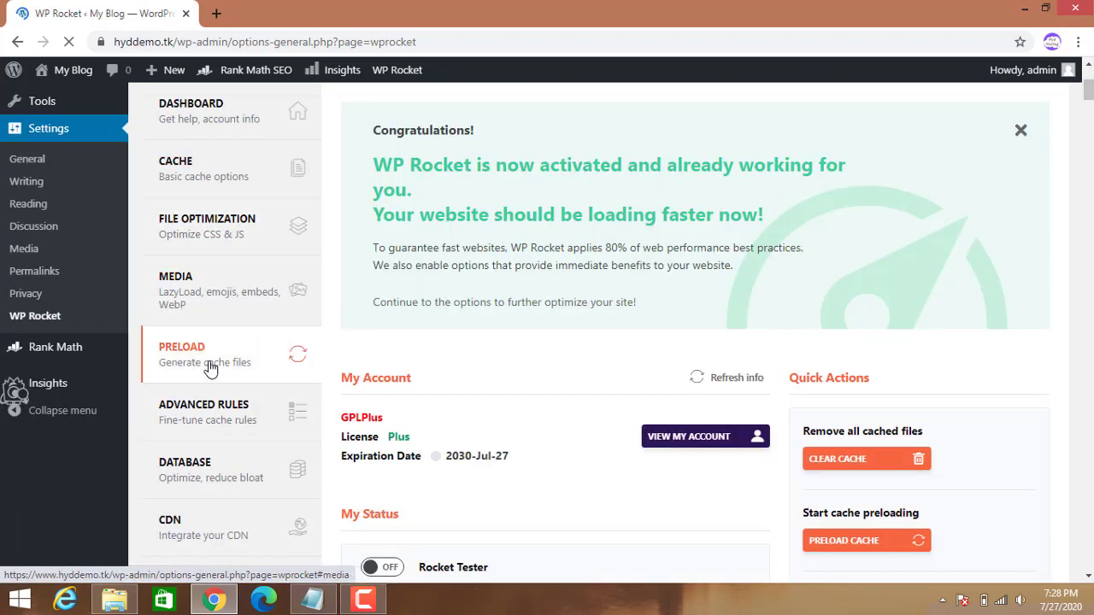
scroll(649, 359, "down", 4)
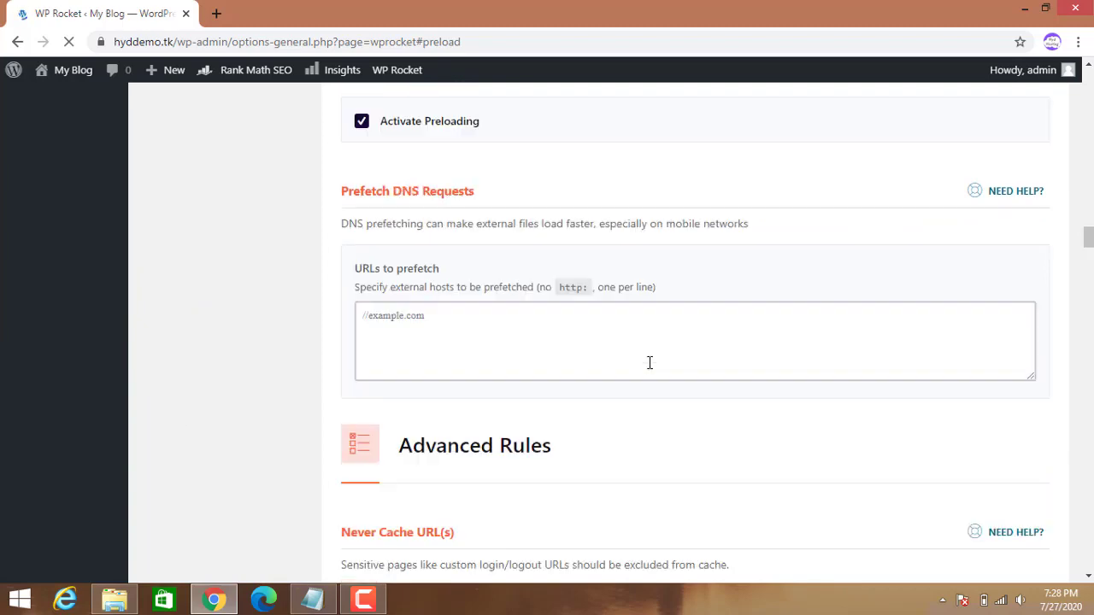
scroll(648, 372, "down", 5)
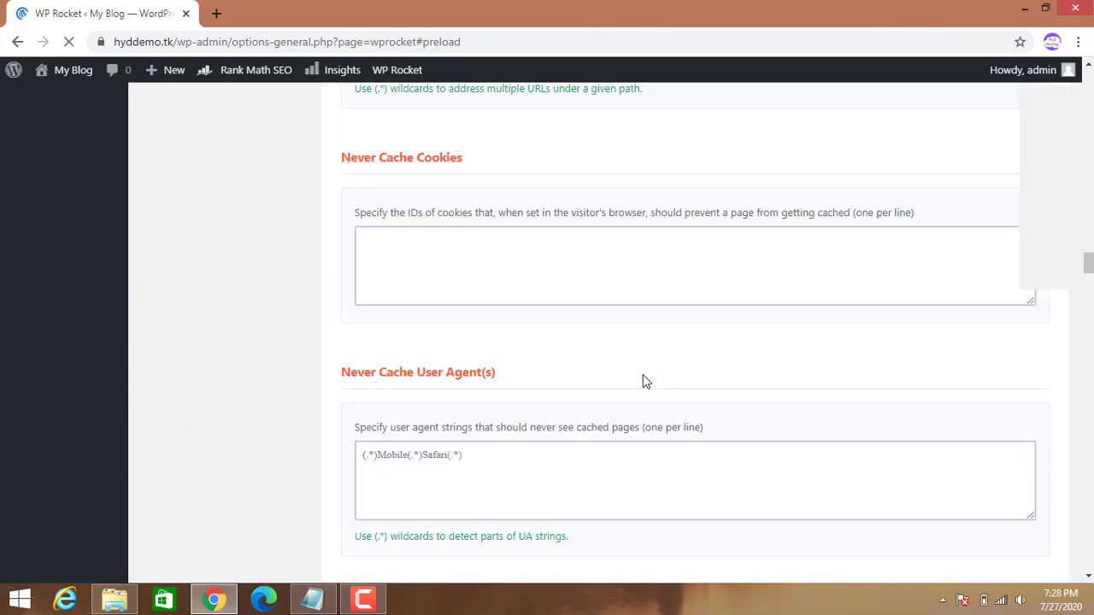
scroll(646, 376, "down", 6)
scroll(643, 374, "down", 9)
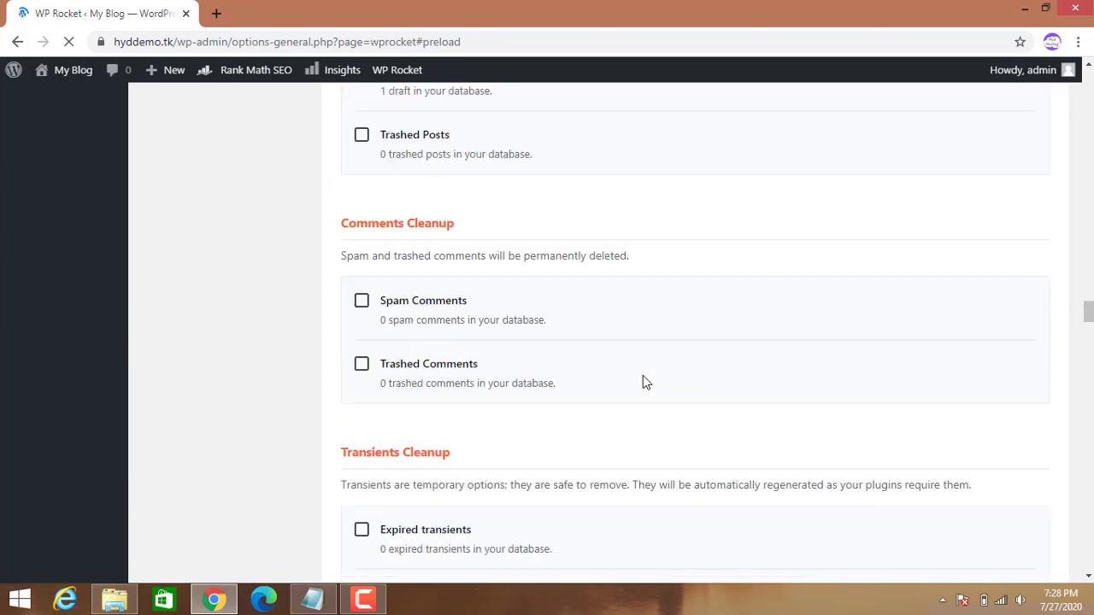
scroll(643, 375, "up", 5)
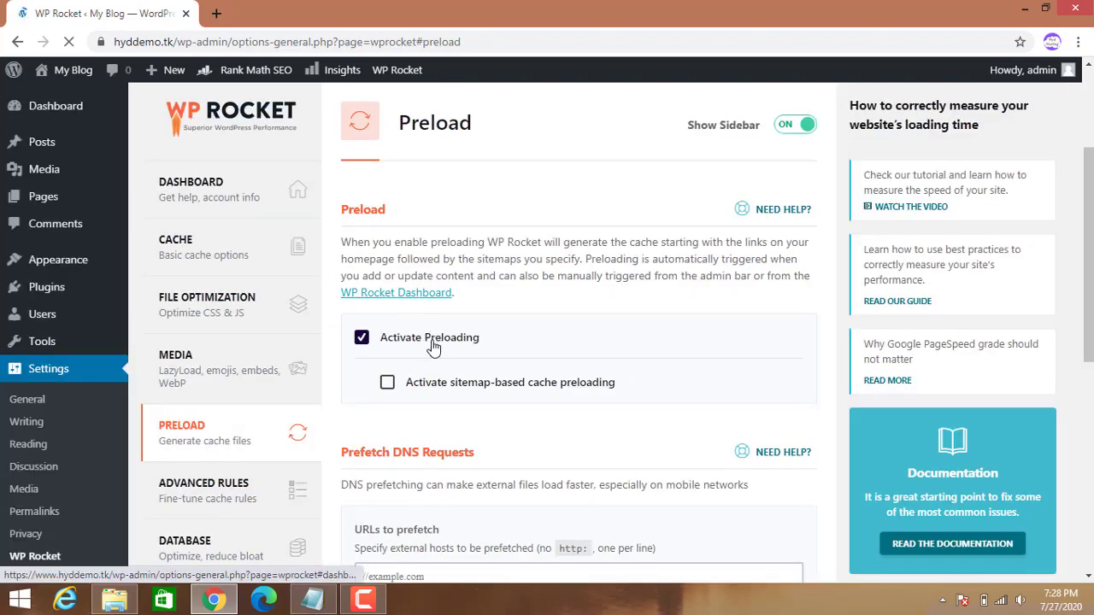
Check sitemap-based cache preloading and the Rank Math XML sitemap, then save the Preload settings.
left_click(389, 385)
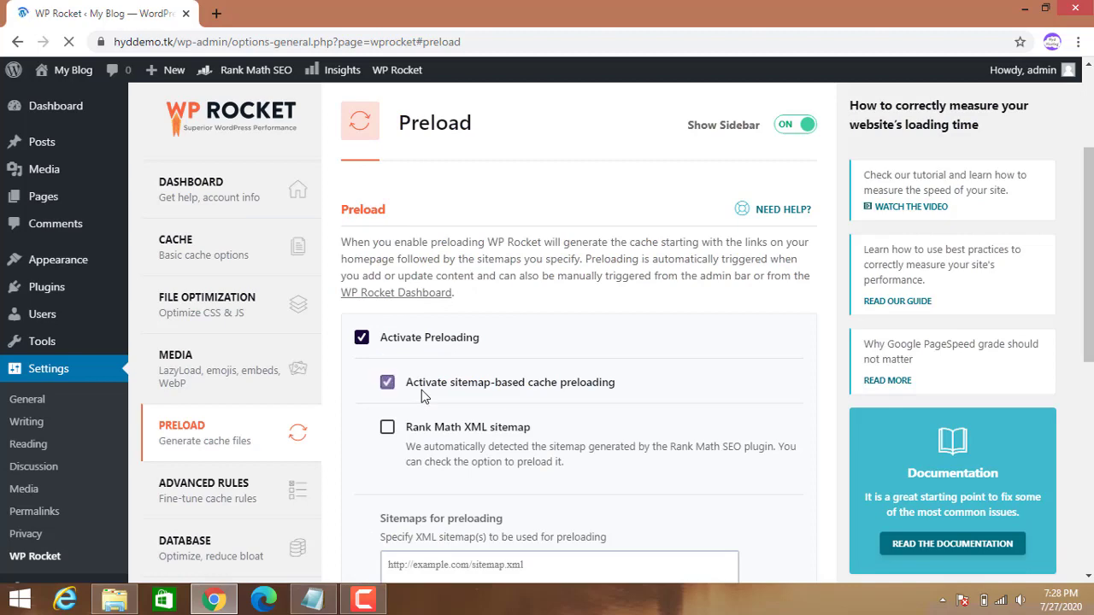
left_click(423, 452)
scroll(420, 451, "down", 5)
scroll(420, 446, "down", 1)
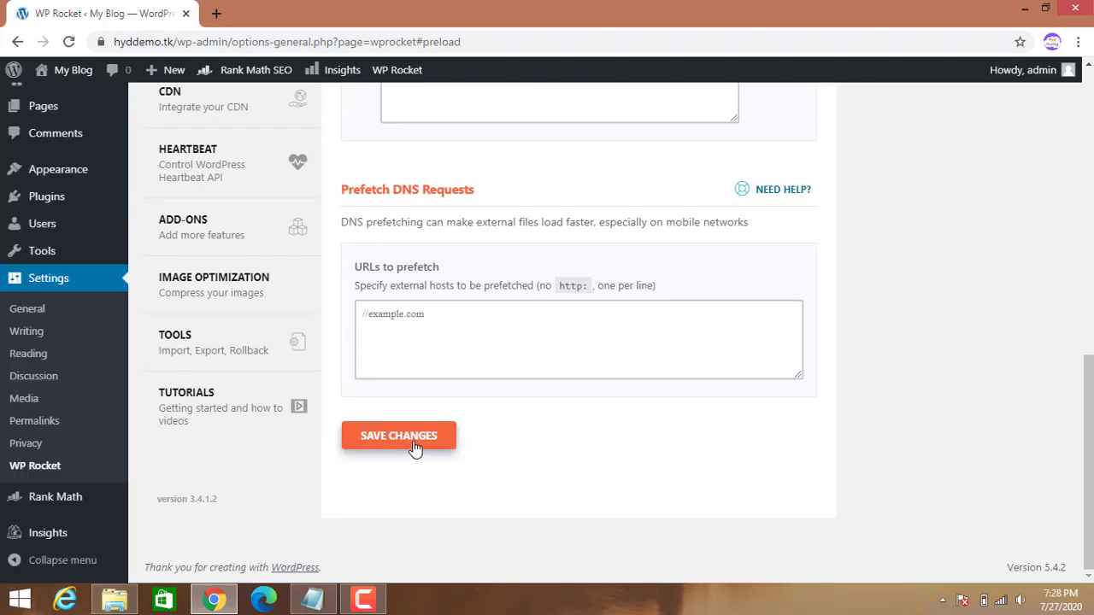
left_click(416, 450)
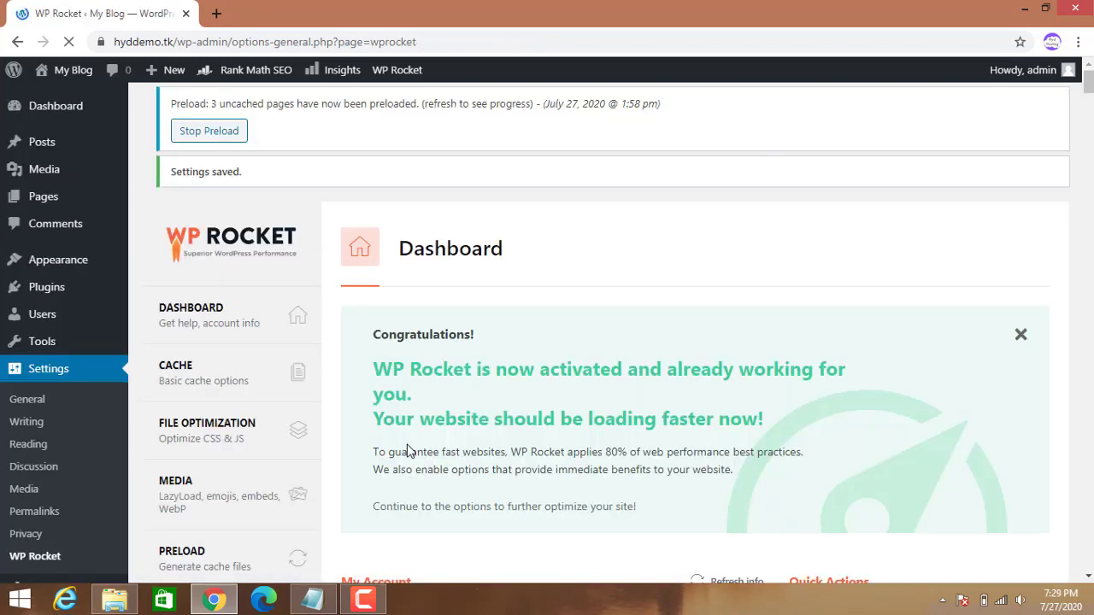
Open the Advanced Rules tab and check that Never Cache URLs, Cookies and Cache Query Strings are empty.
scroll(51, 393, "down", 3)
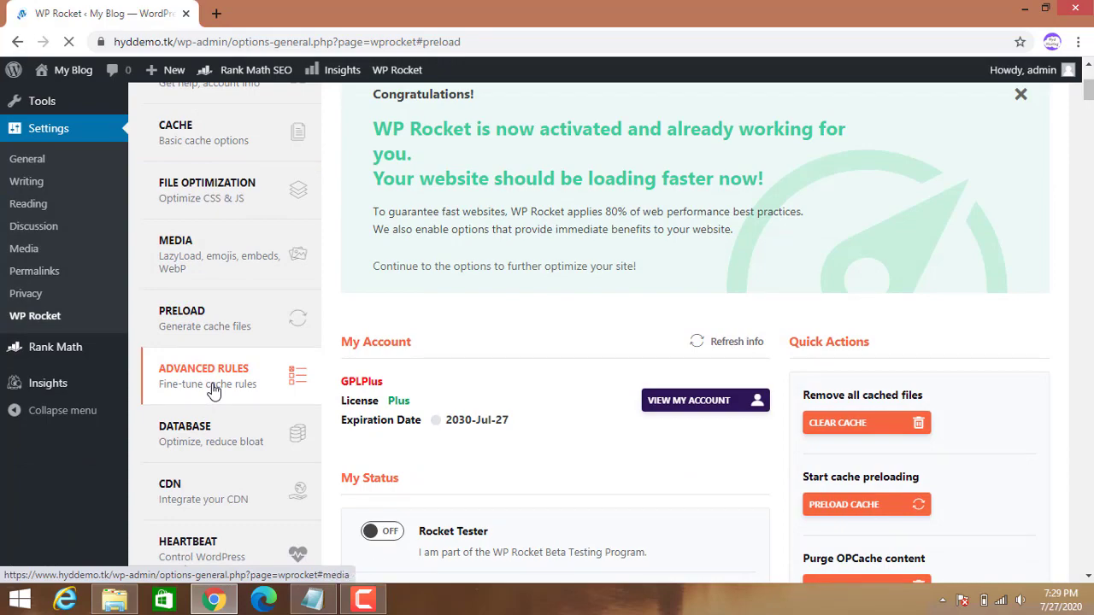
scroll(638, 389, "down", 6)
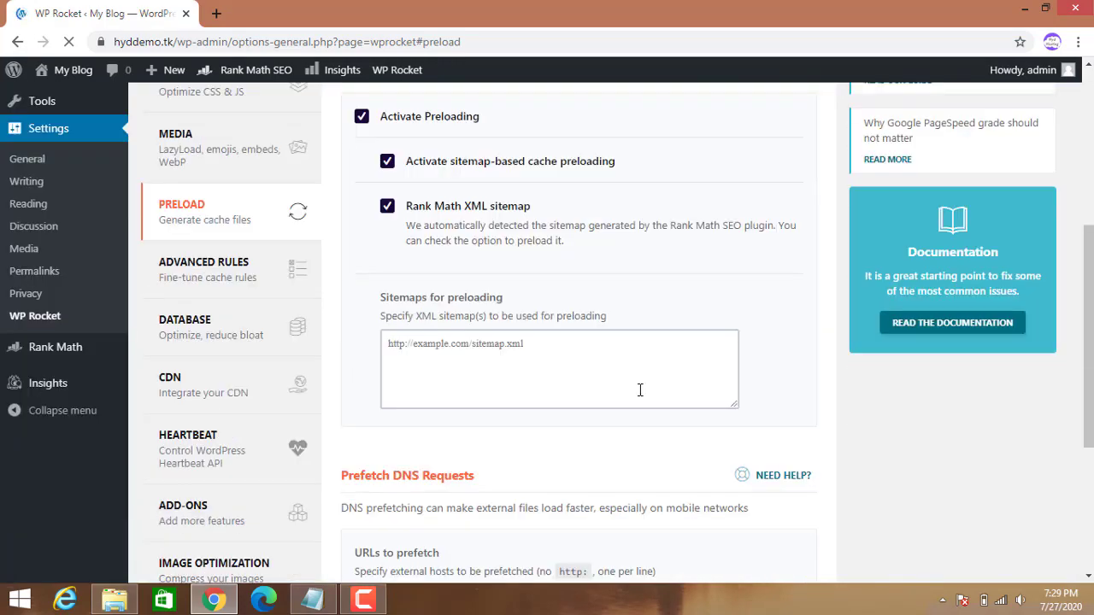
scroll(244, 389, "up", 4)
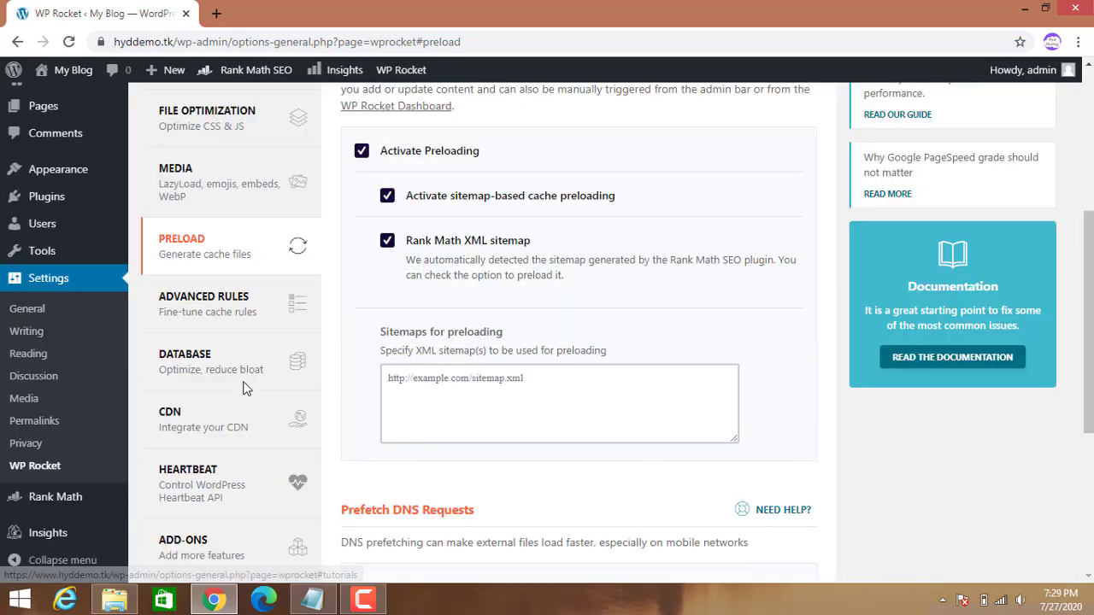
left_click(212, 309)
scroll(428, 419, "down", 2)
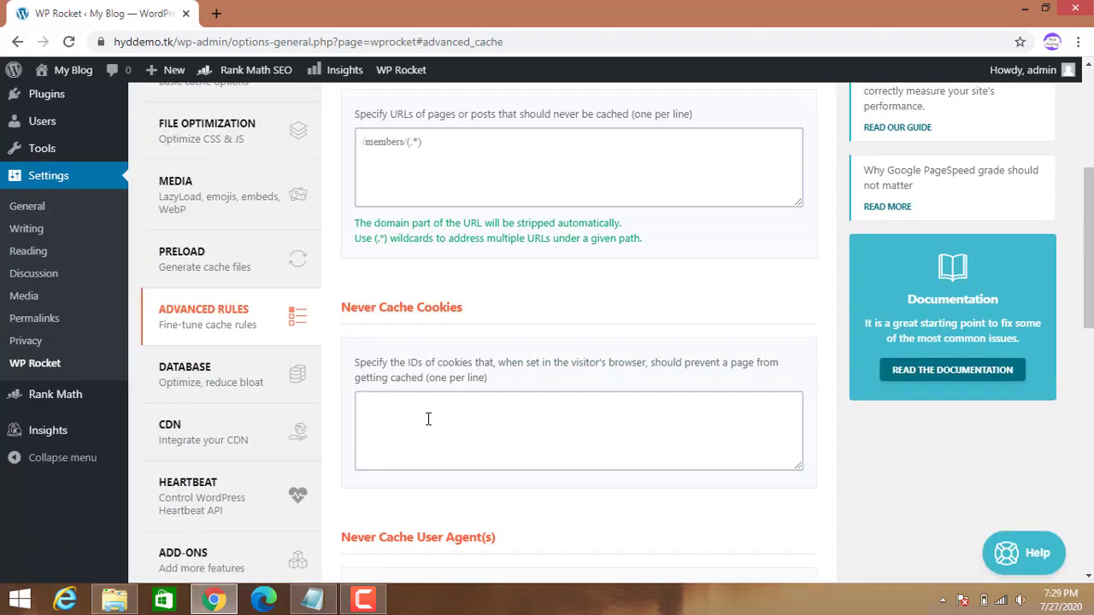
scroll(533, 421, "down", 8)
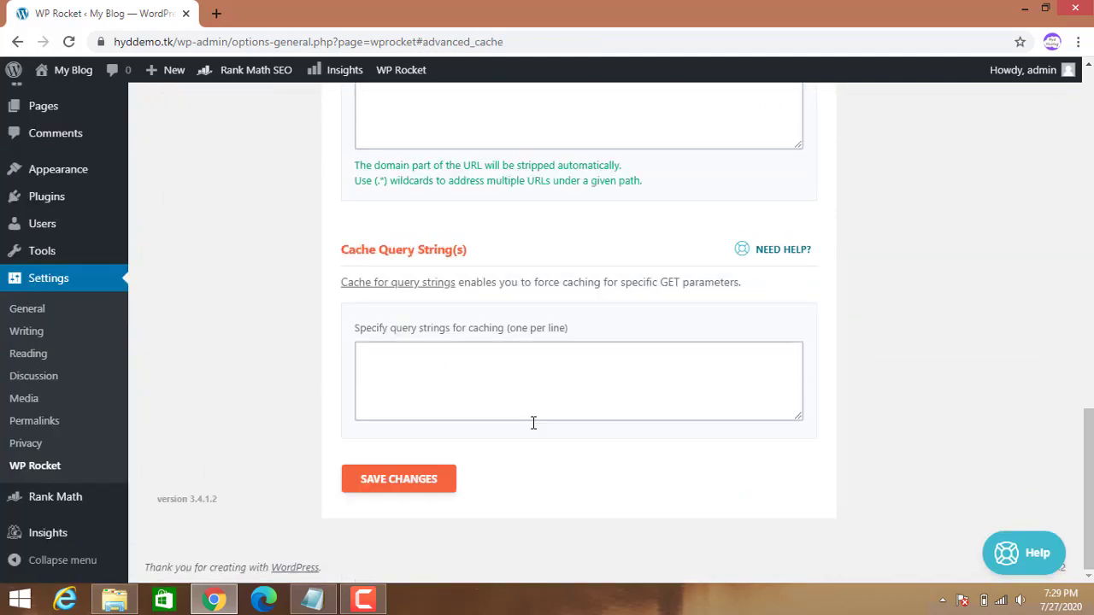
scroll(532, 421, "up", 10)
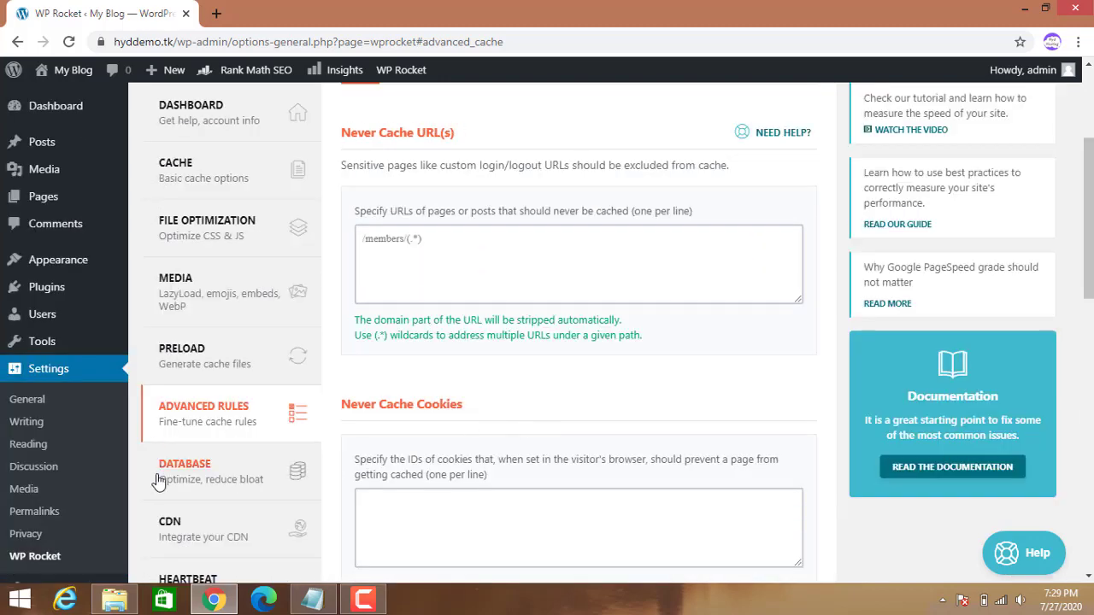
On WP Rocket's Database tab, tick revisions, auto drafts, trashed posts, spam/trashed comments, expired transients and table optimization.
left_click(171, 480)
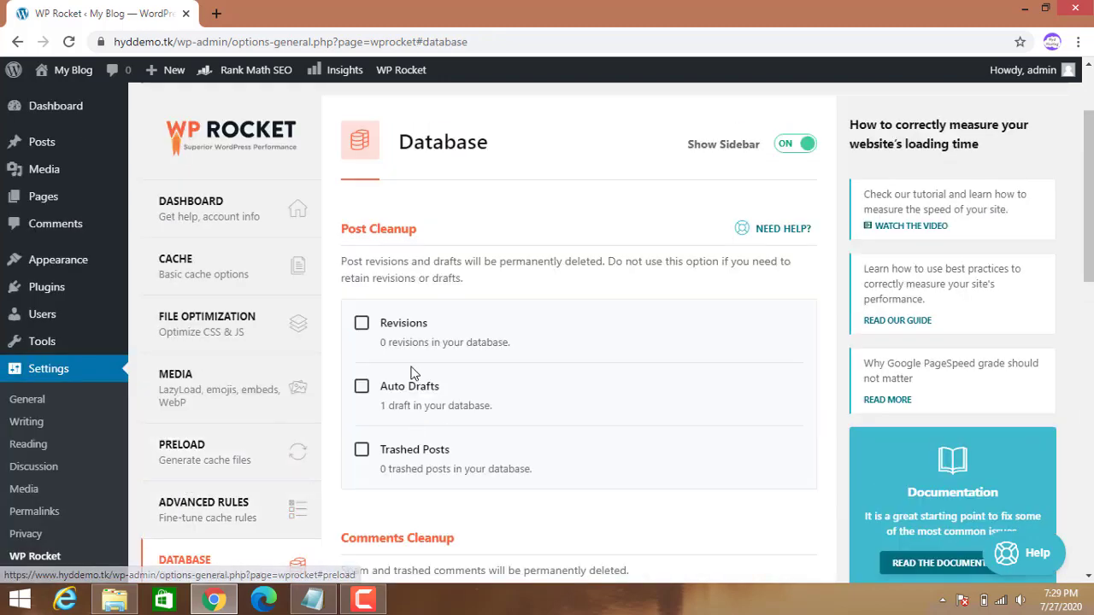
left_click(362, 329)
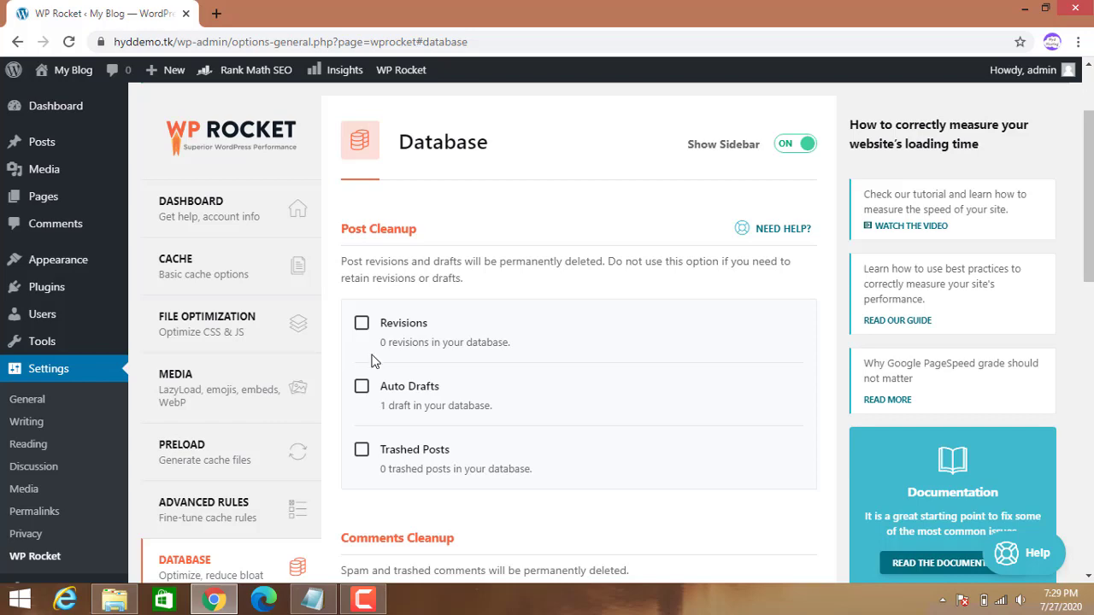
left_click(361, 386)
left_click(362, 450)
scroll(394, 468, "down", 4)
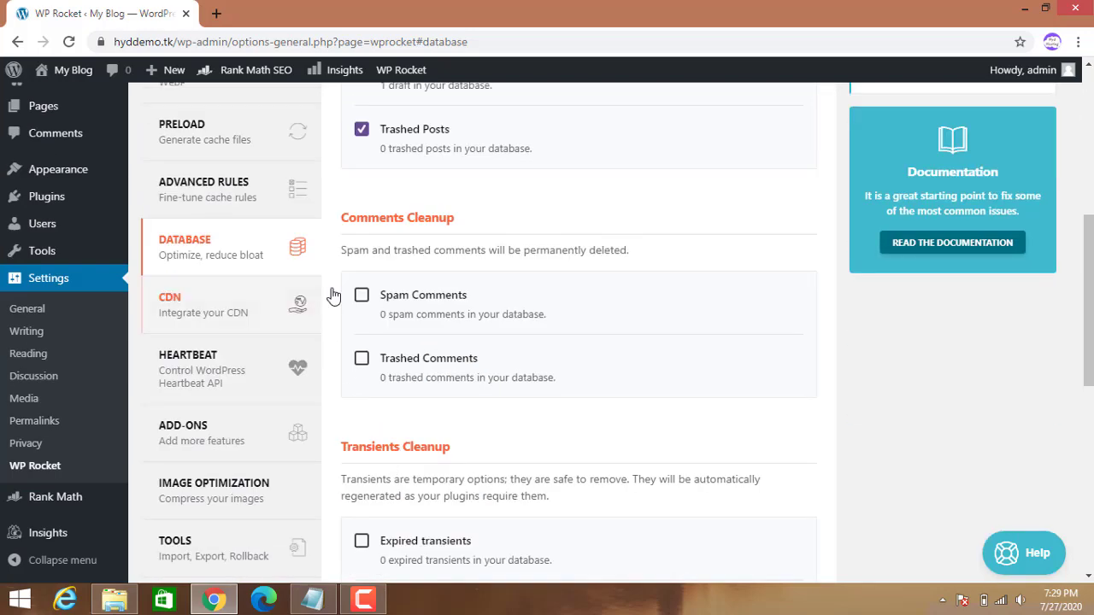
left_click(363, 301)
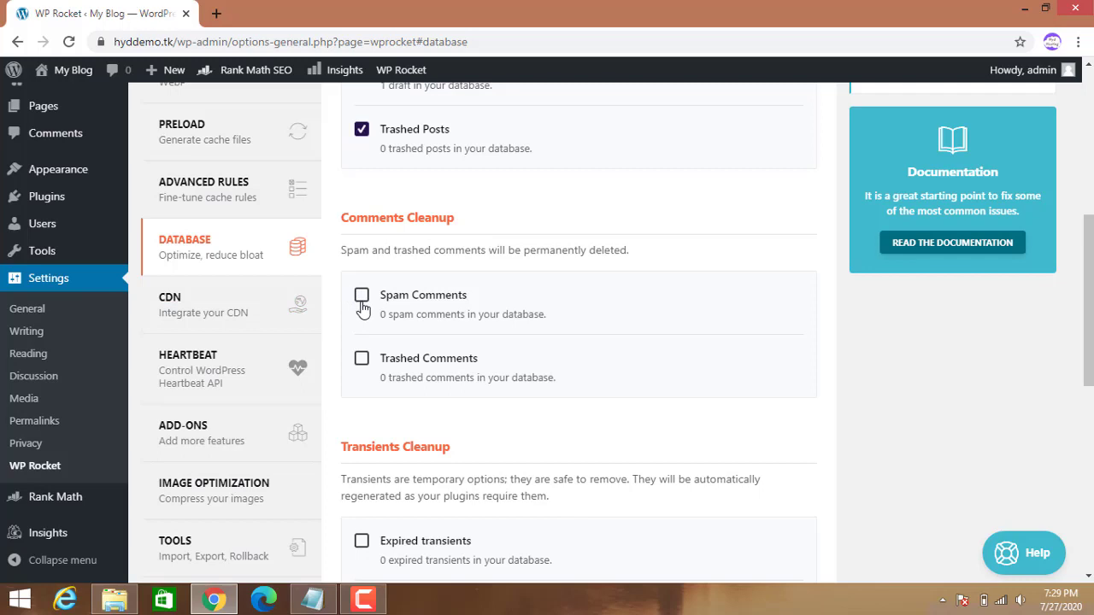
left_click(360, 358)
scroll(415, 433, "down", 3)
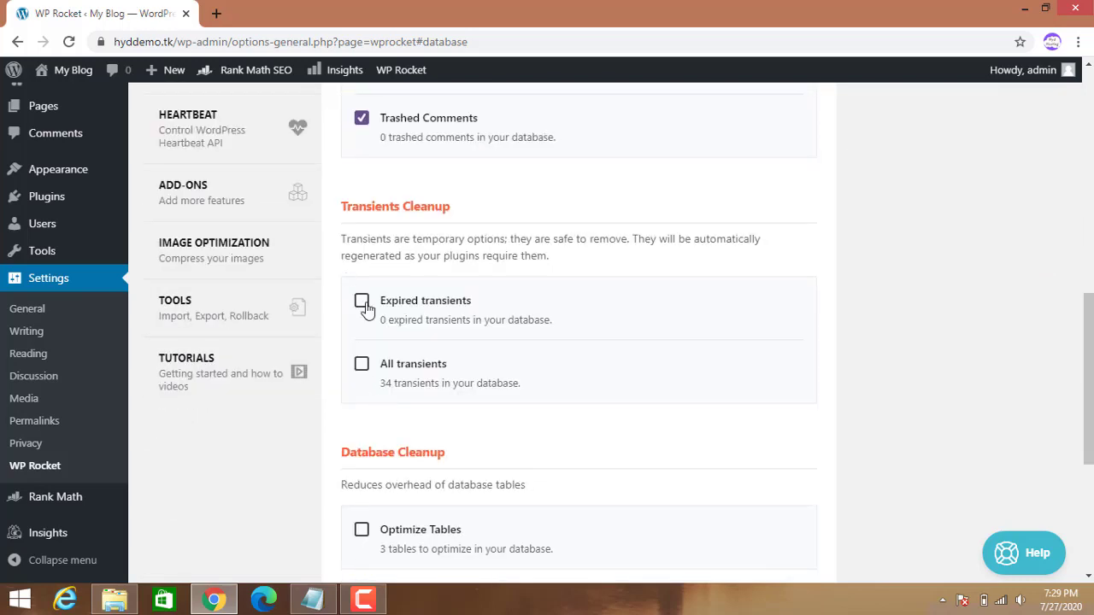
left_click(362, 304)
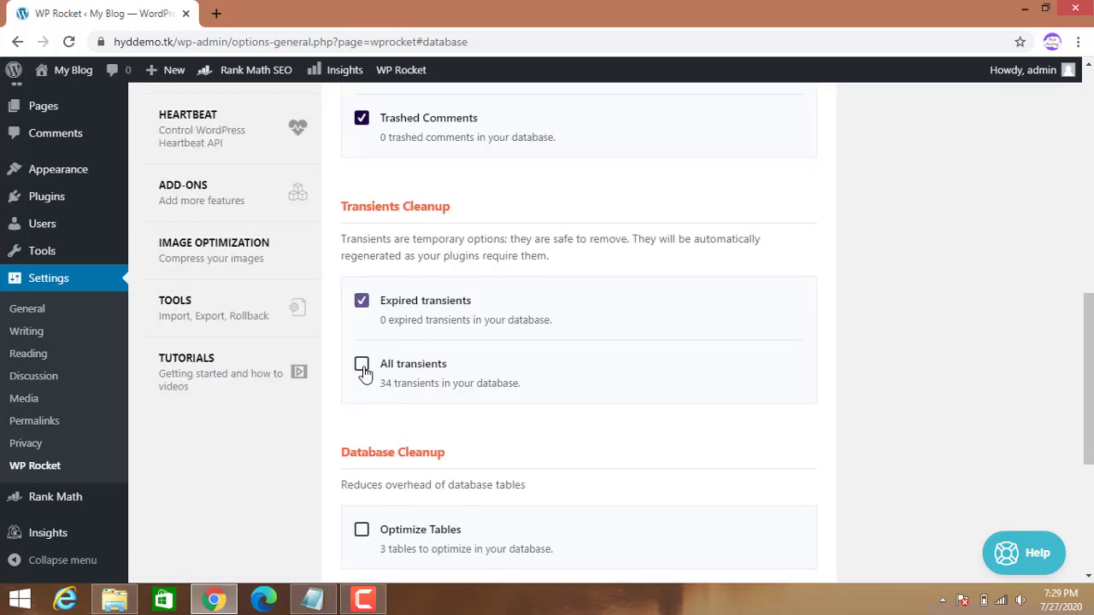
scroll(365, 374, "down", 3)
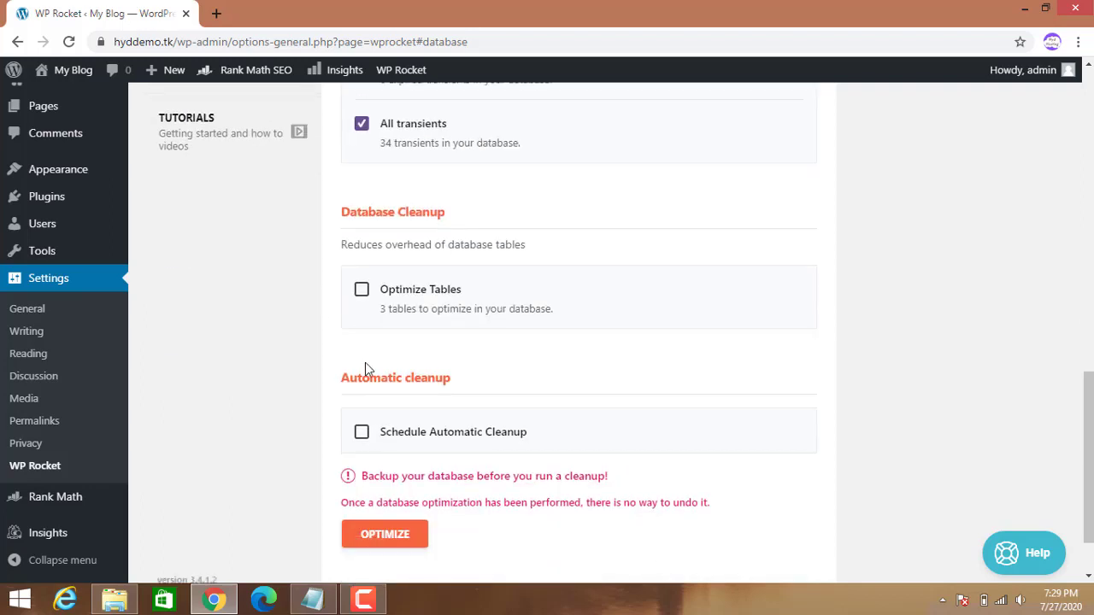
left_click(362, 293)
Enable automatic database cleanup on a Weekly schedule and run the optimization.
left_click(362, 434)
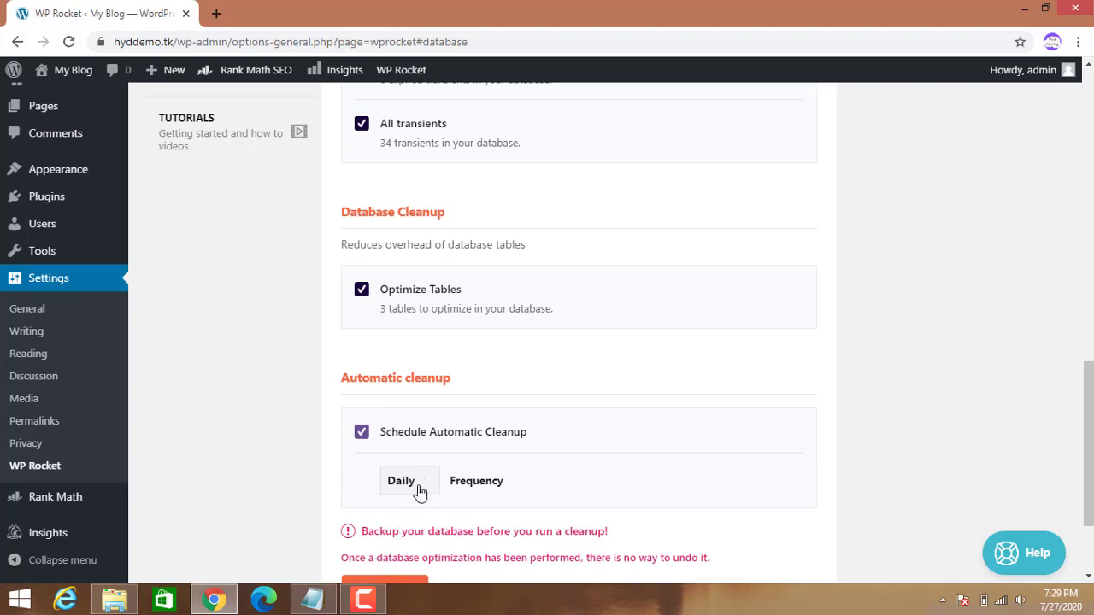
scroll(423, 474, "down", 1)
left_click(421, 405)
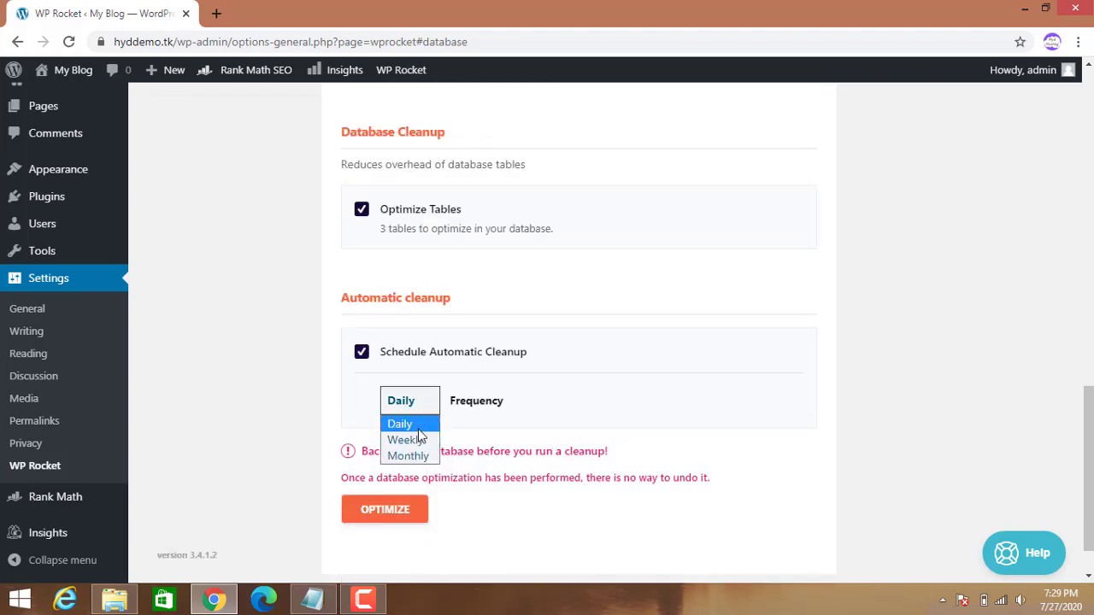
left_click(418, 441)
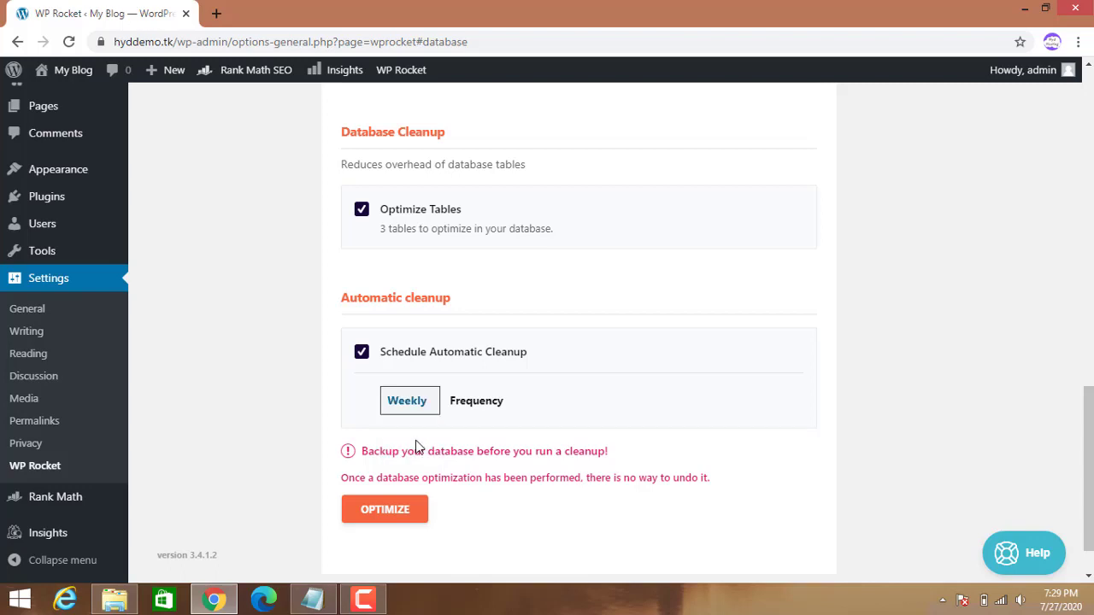
left_click(368, 512)
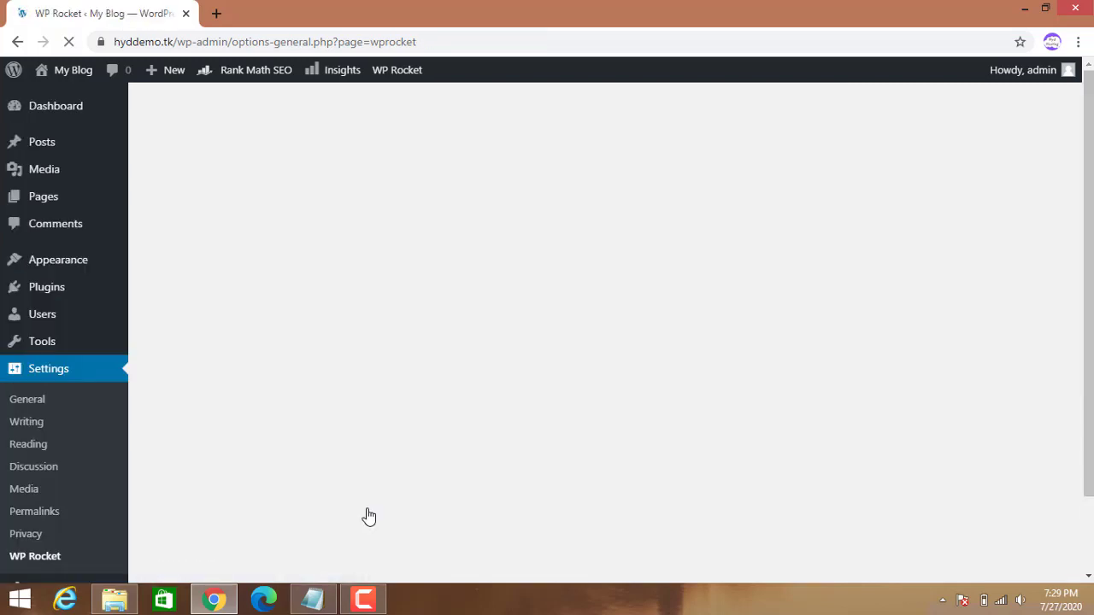
scroll(54, 453, "down", 4)
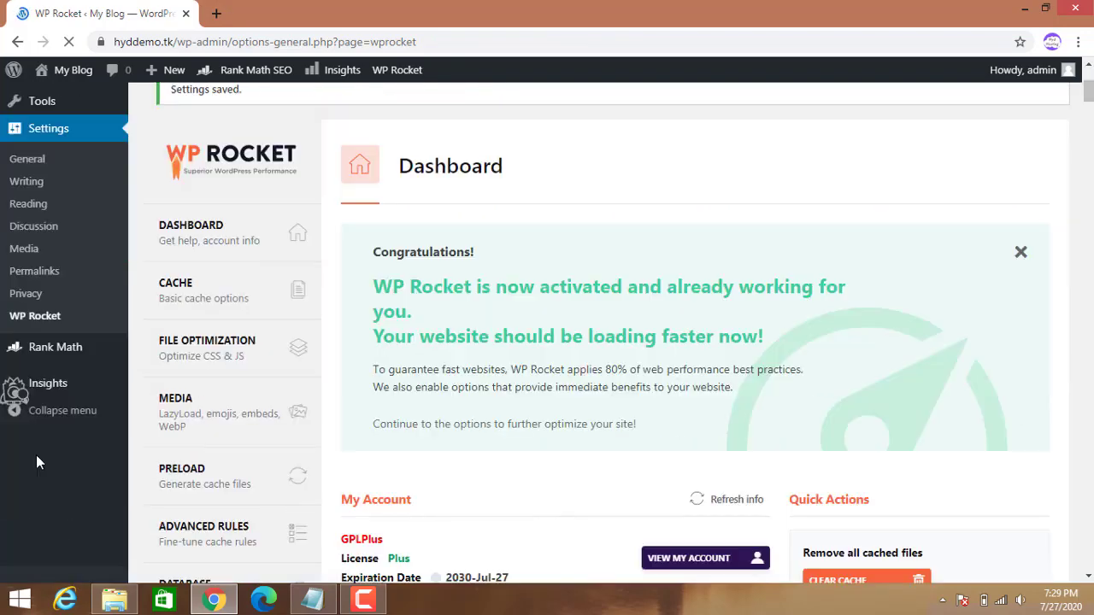
scroll(190, 463, "down", 3)
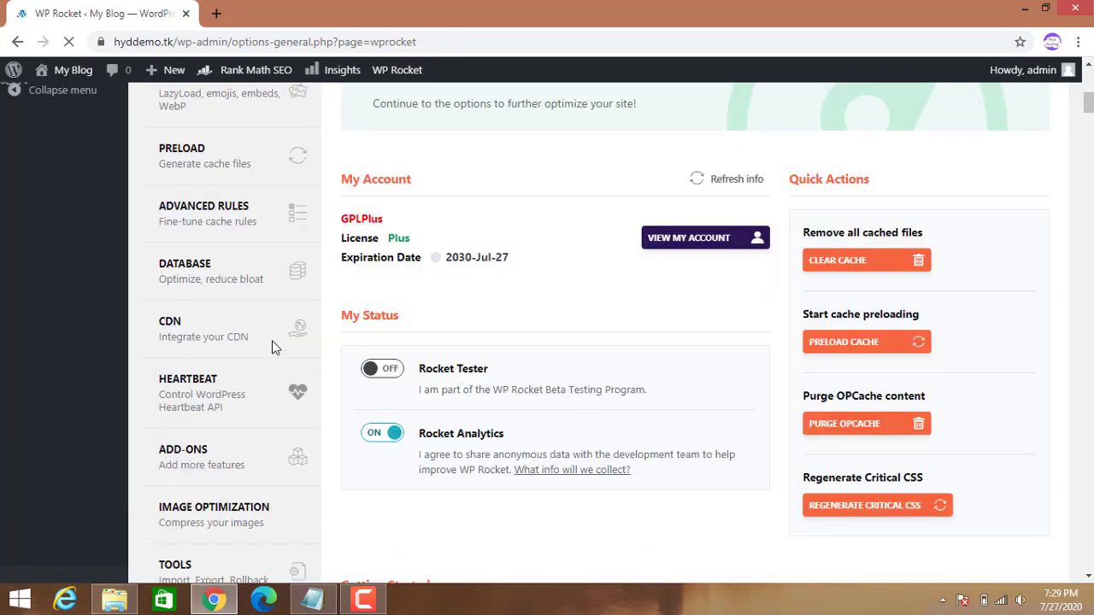
scroll(242, 280, "down", 1)
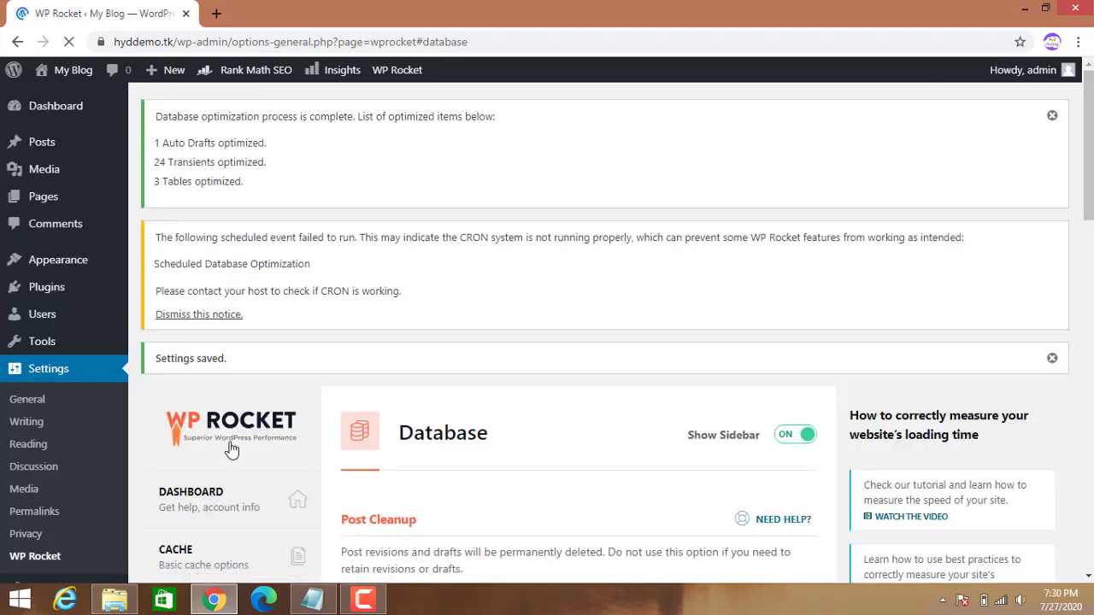
scroll(237, 479, "down", 10)
scroll(222, 384, "up", 2)
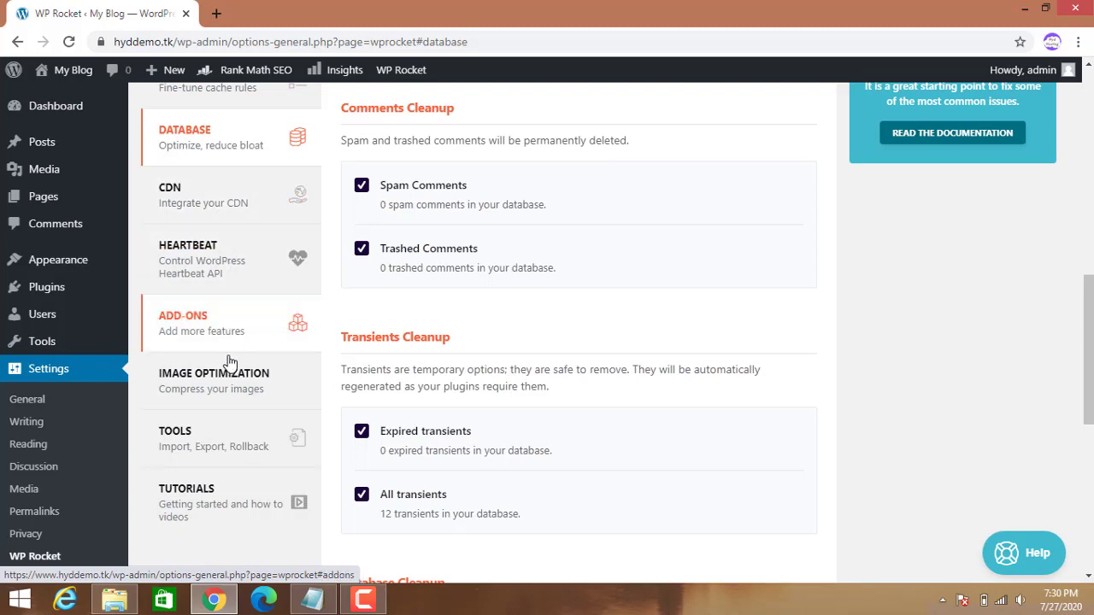
Install the Imagify plugin from WP Rocket's Image Optimization section.
left_click(229, 390)
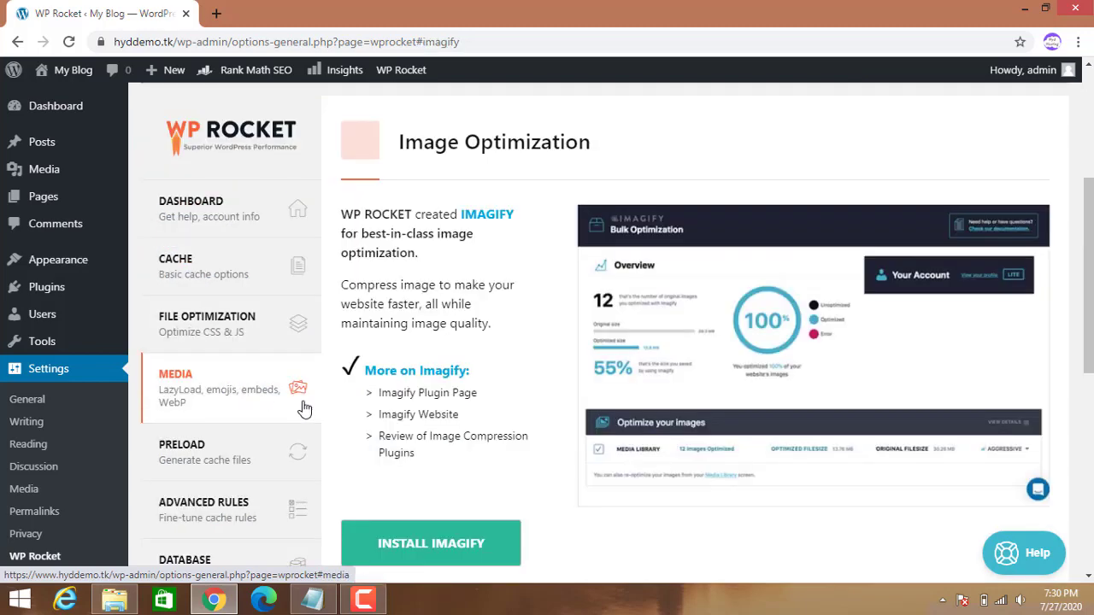
scroll(483, 445, "down", 1)
scroll(483, 445, "down", 1)
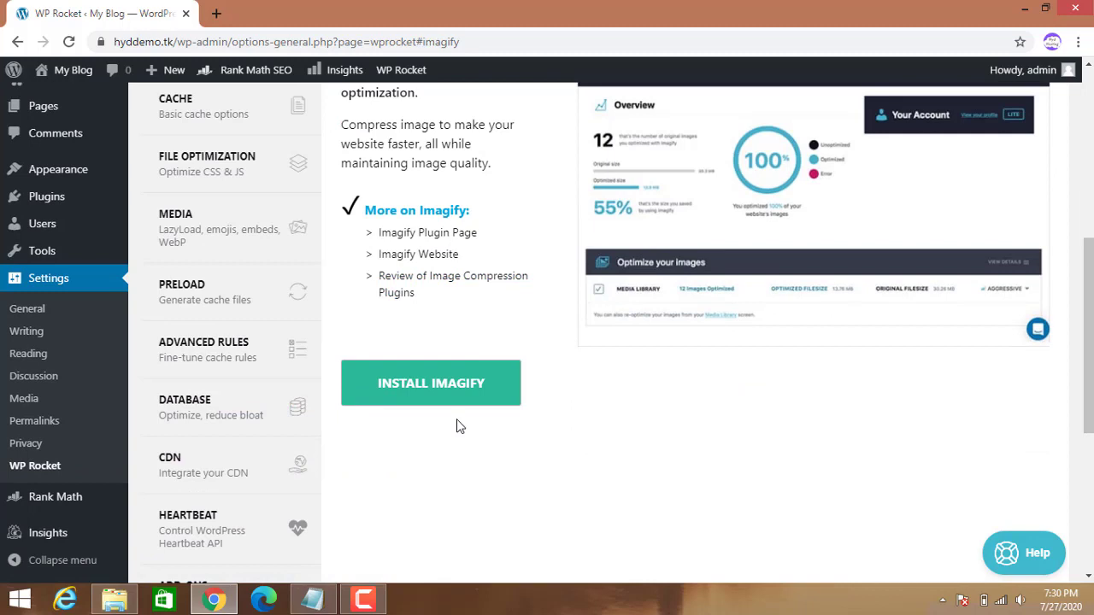
left_click(416, 393)
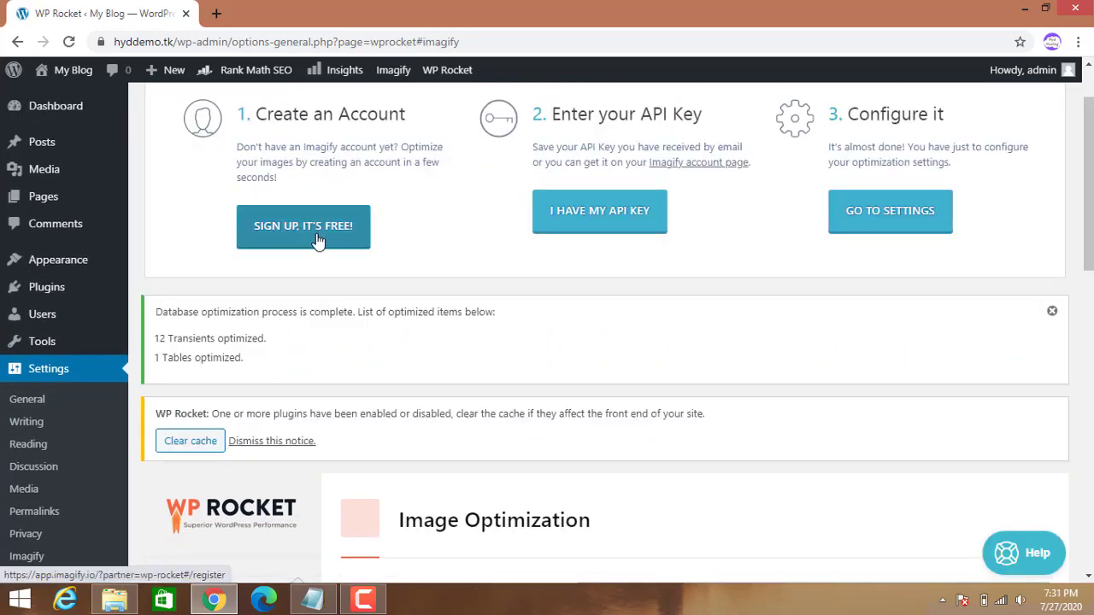
Sign up for a free Imagify account with the site owner's email address and dismiss the congratulations message.
left_click(317, 239)
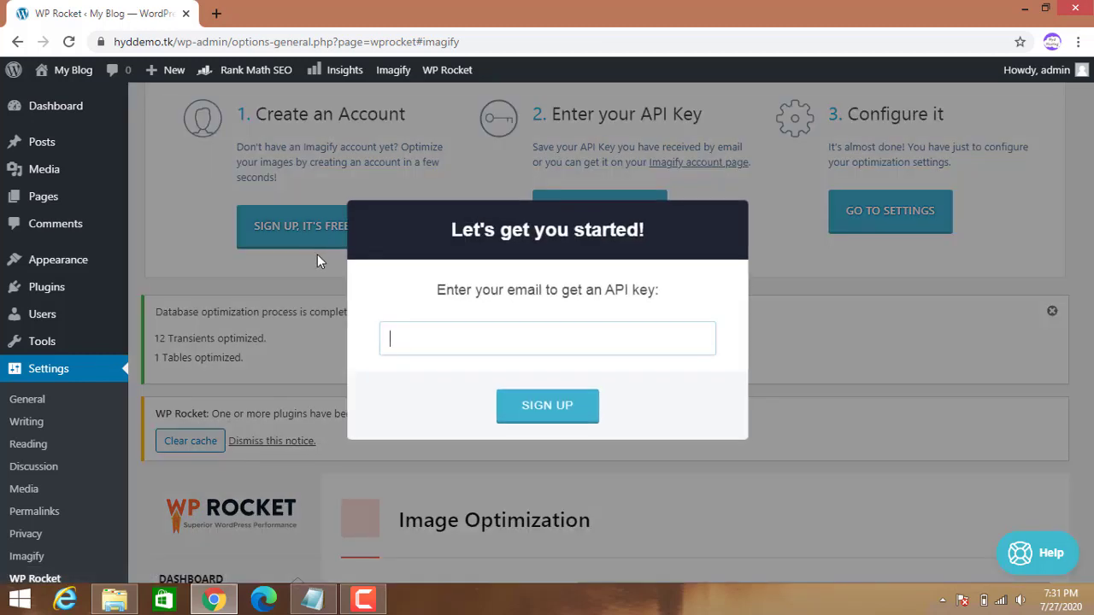
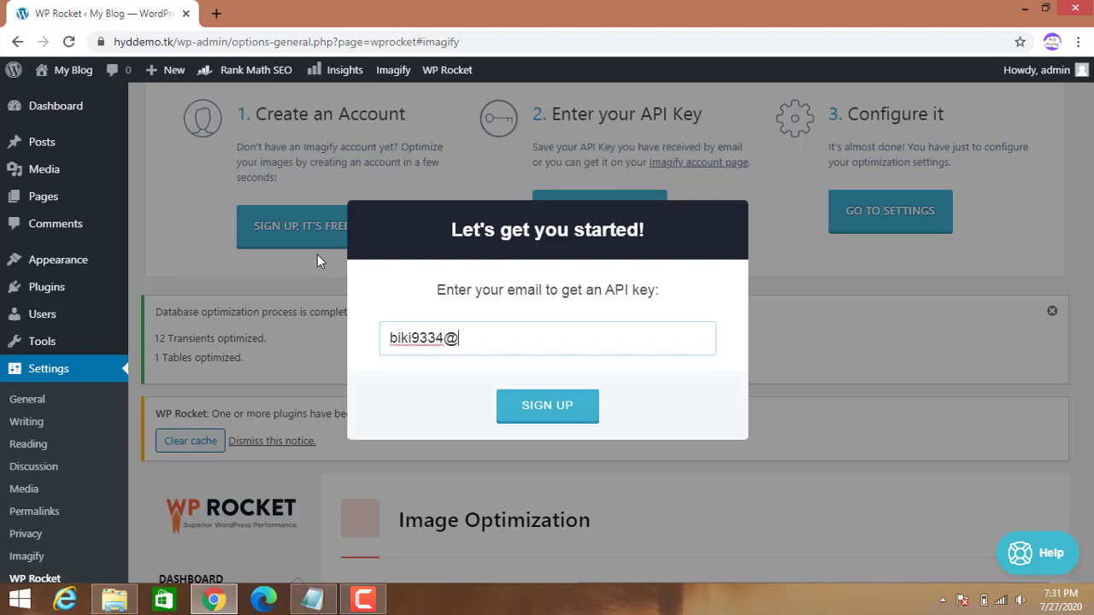
left_click(533, 409)
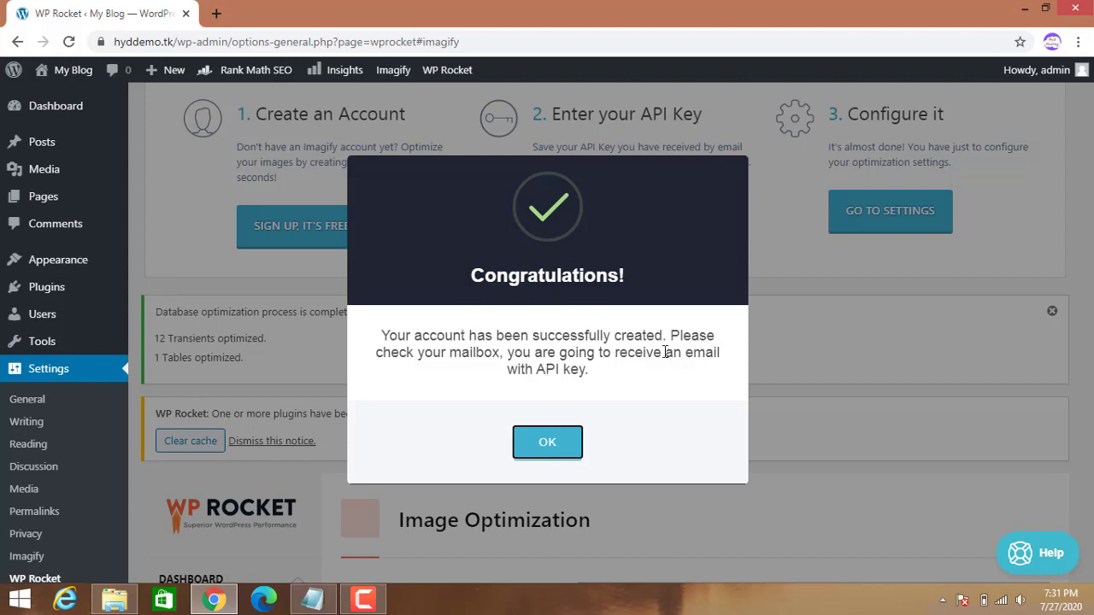
left_click(558, 451)
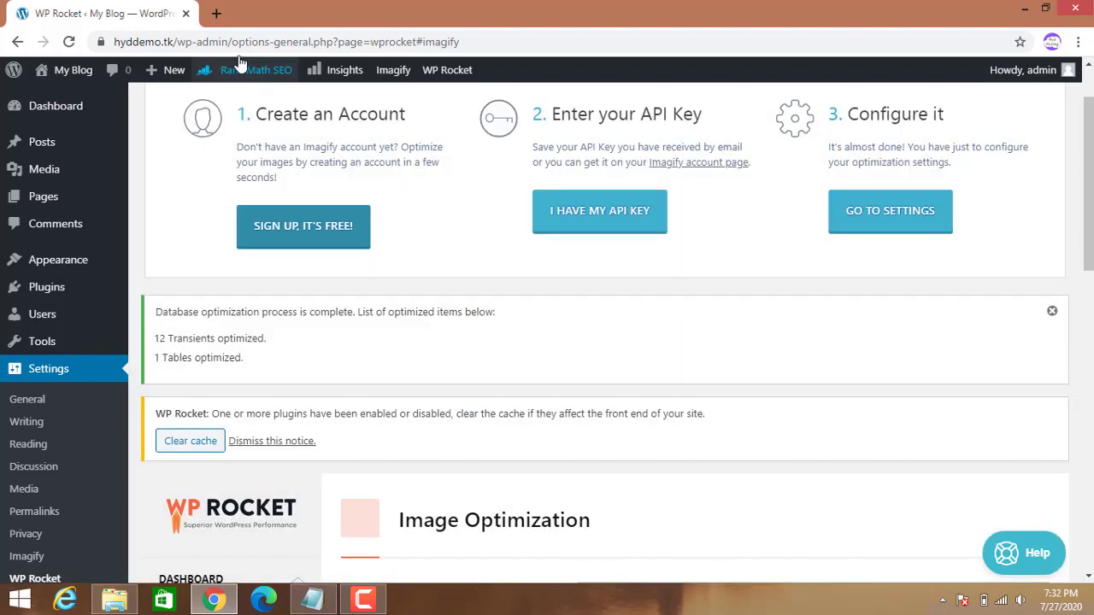
Copy the API key from Gmail's 'Welcome to Imagify!' email and return to the WordPress tab.
left_click(216, 13)
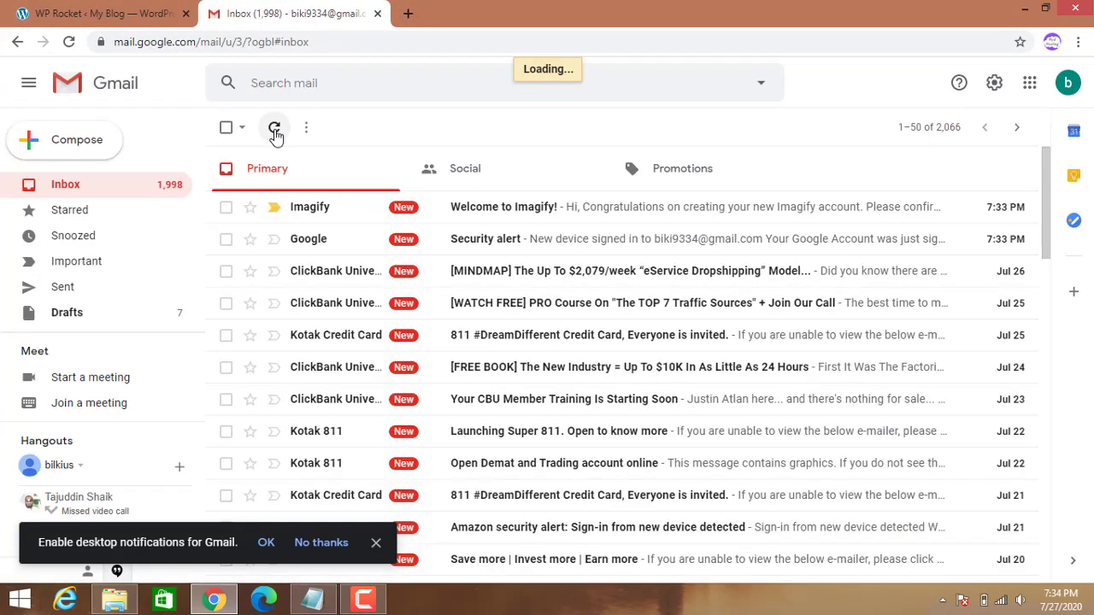
left_click(518, 218)
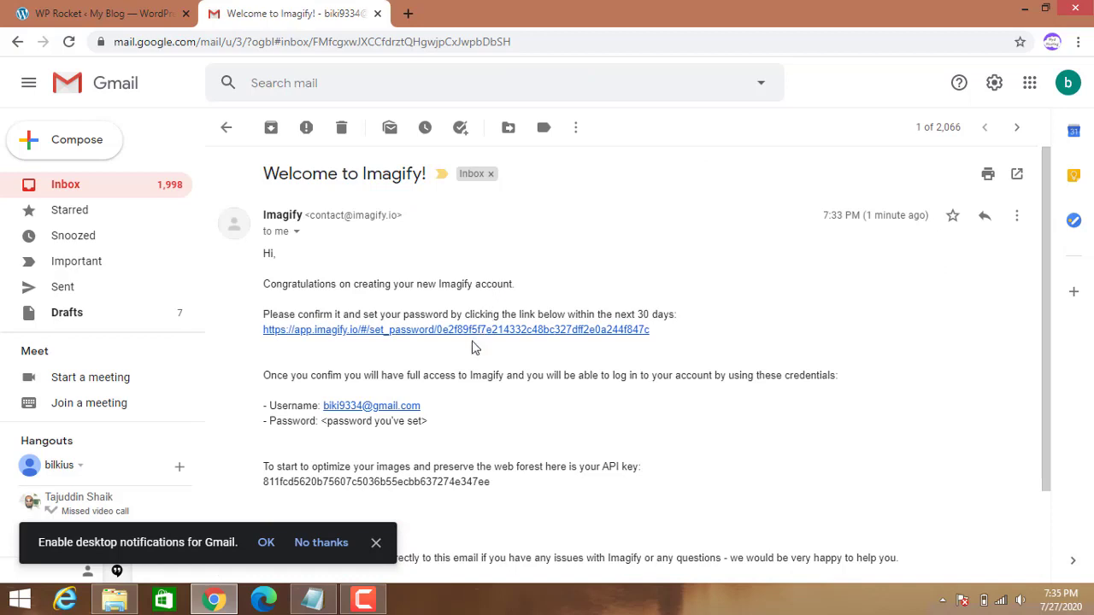
left_click_drag(500, 485, 267, 479)
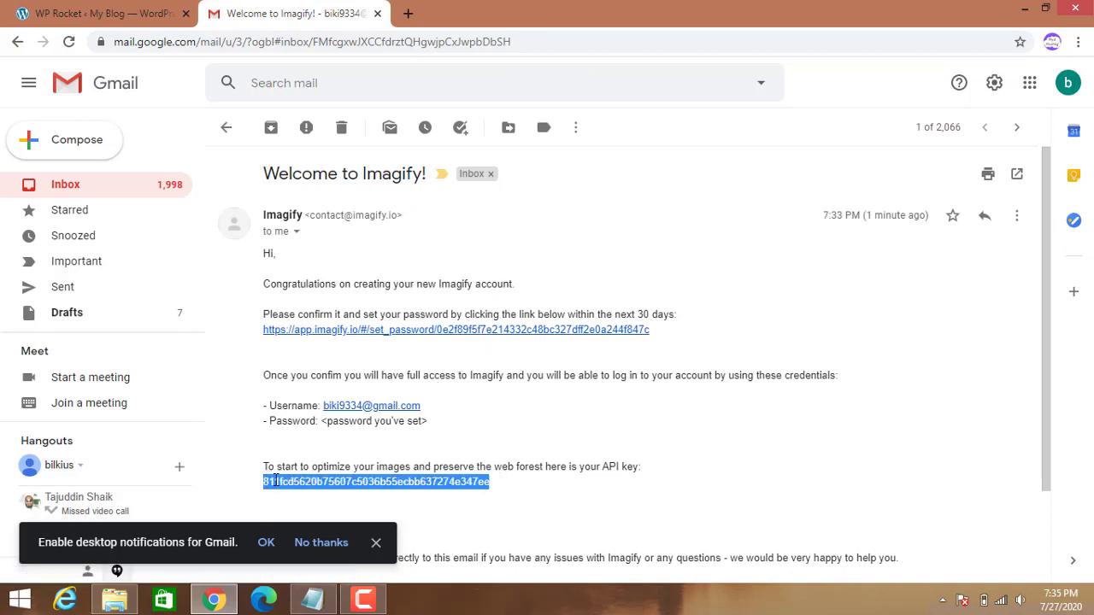
right_click(287, 481)
left_click(309, 489)
left_click(105, 13)
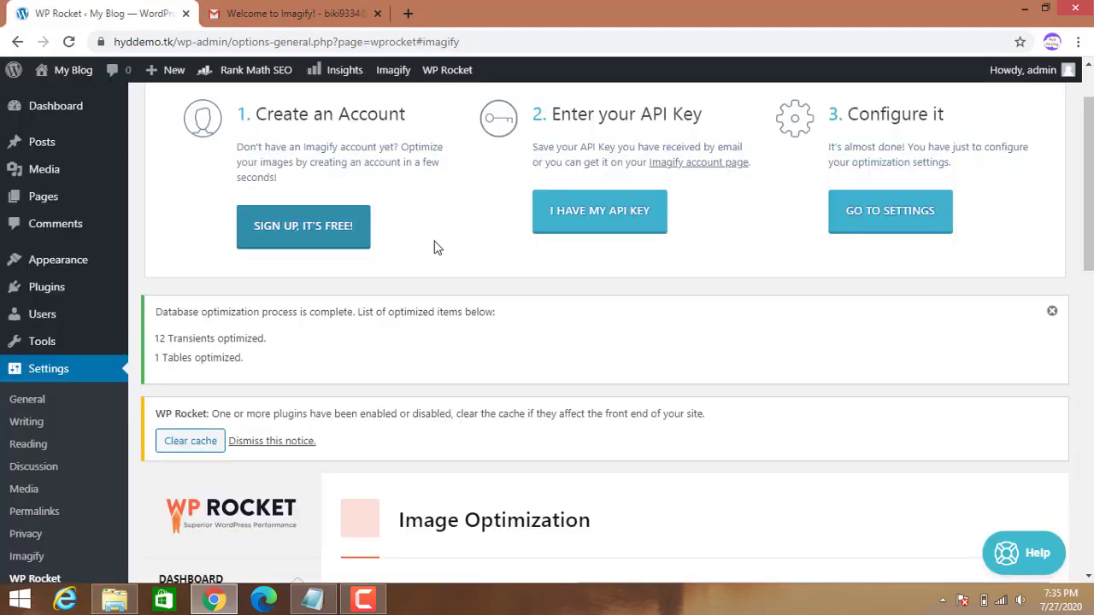
Paste the copied API key into Imagify's existing-key field to connect the site.
left_click(598, 213)
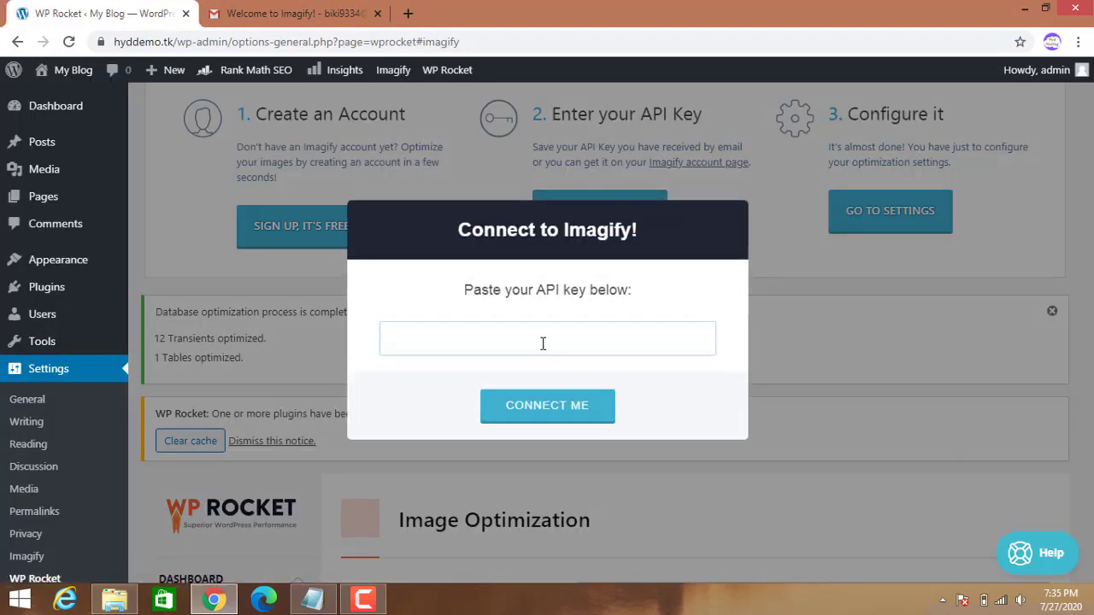
key("ctrl+v")
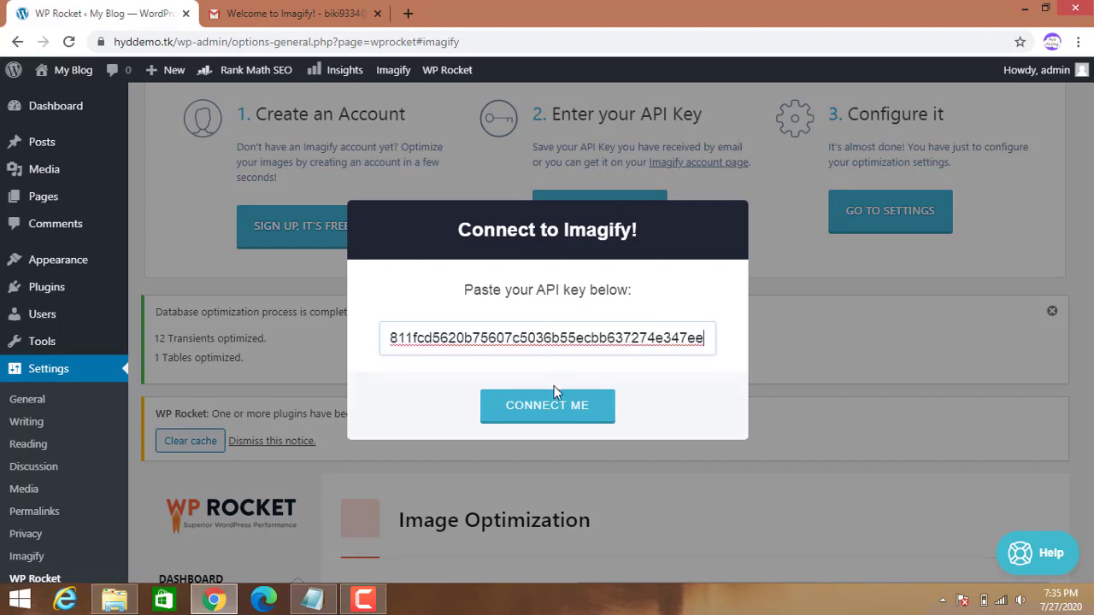
left_click(554, 415)
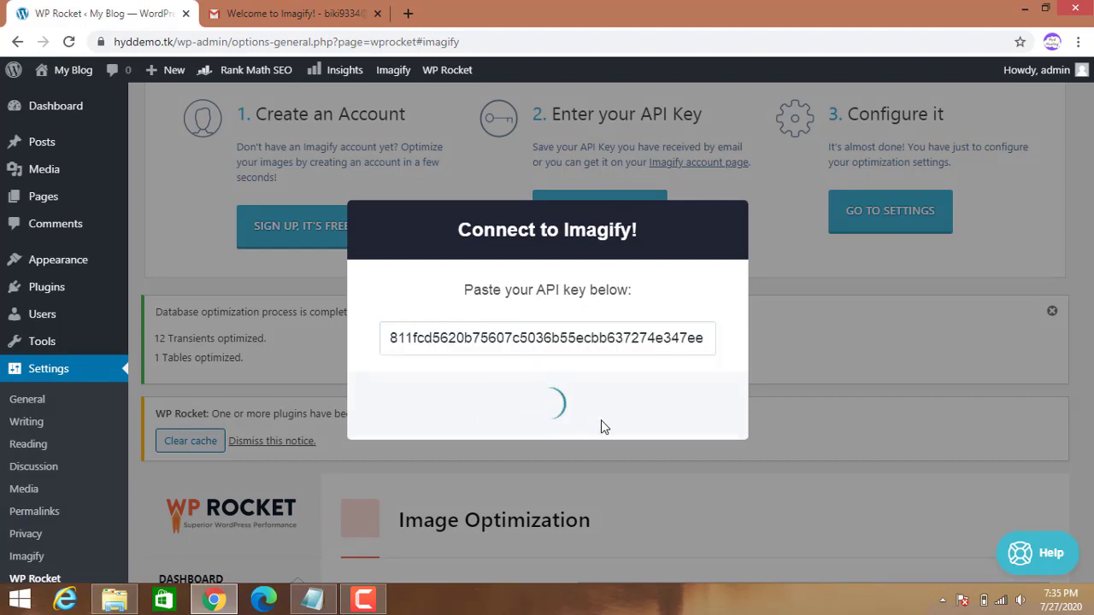
left_click(548, 434)
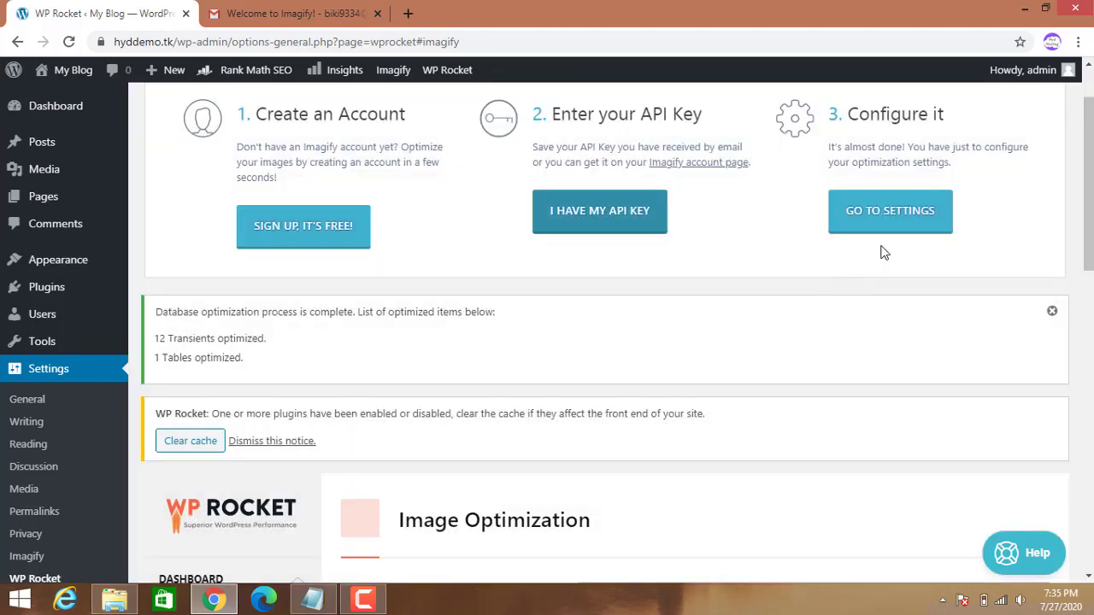
In Imagify settings, enable 'Keep all EXIF data' and choose 'Save & Go to Bulk Optimizer'.
left_click(893, 222)
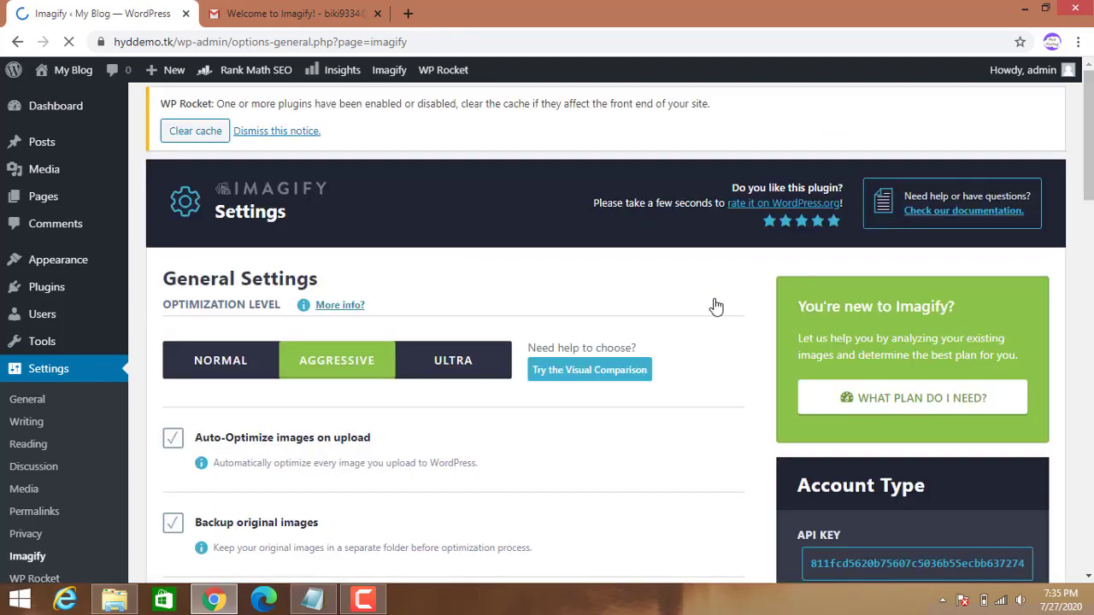
scroll(539, 412, "down", 1)
scroll(539, 412, "down", 5)
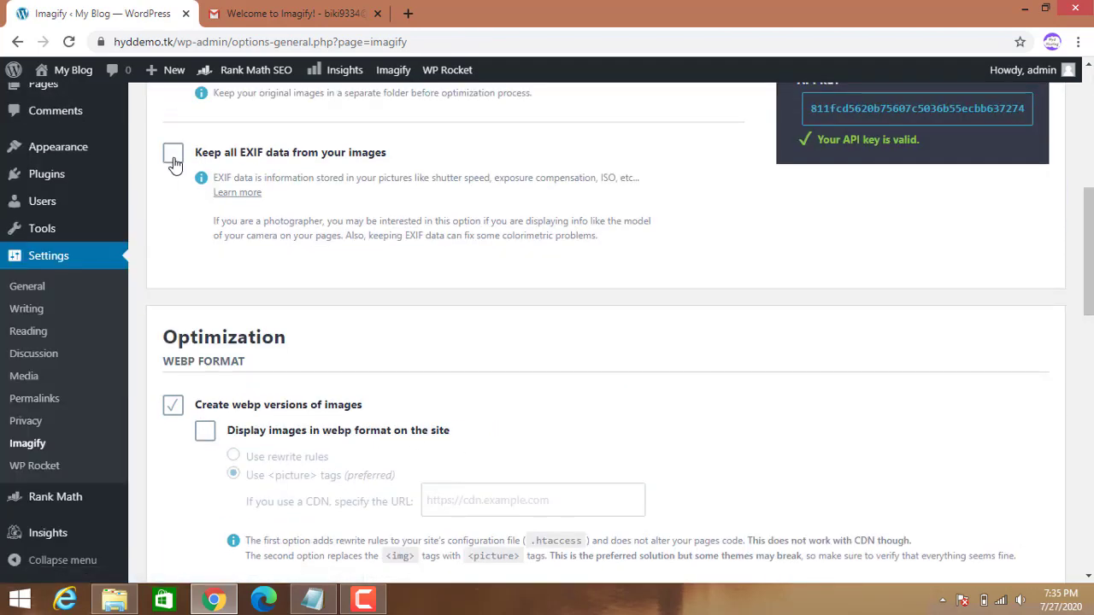
left_click(174, 152)
scroll(222, 327, "down", 7)
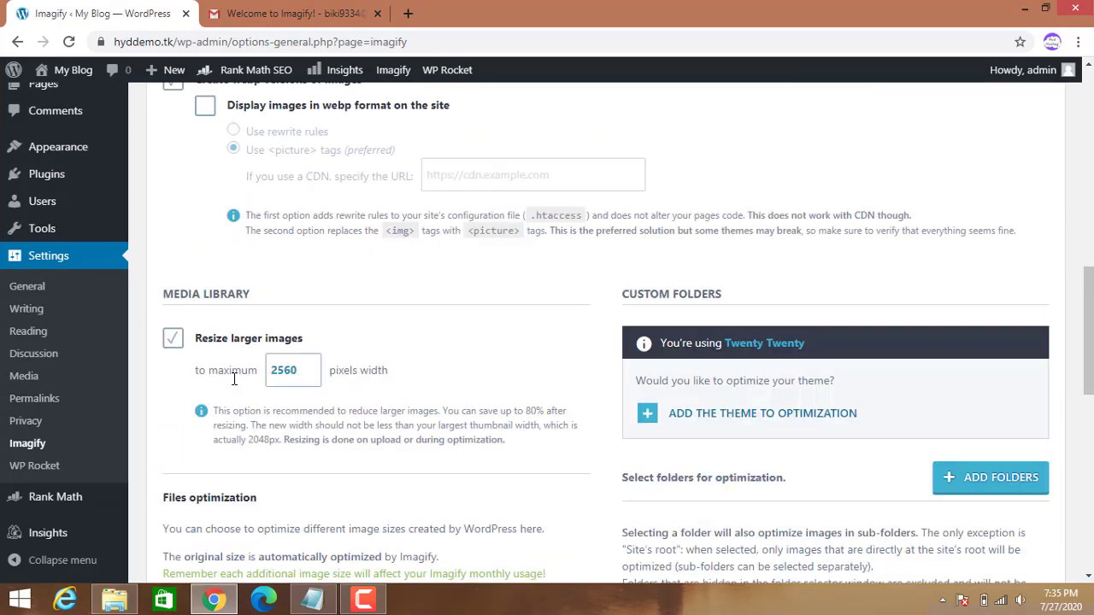
scroll(342, 411, "down", 2)
scroll(525, 452, "down", 4)
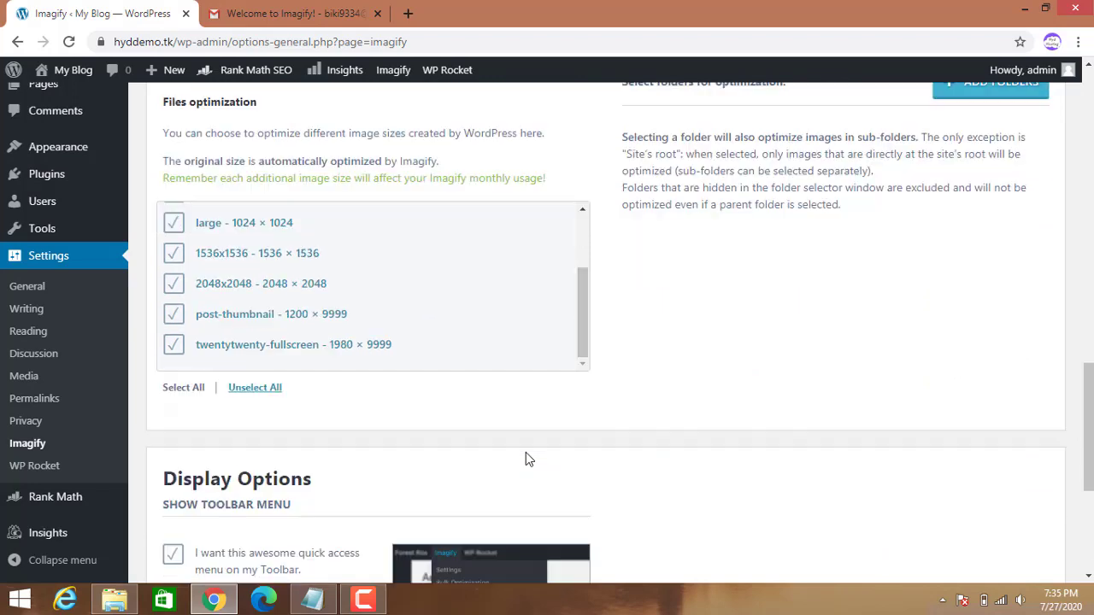
scroll(526, 452, "down", 2)
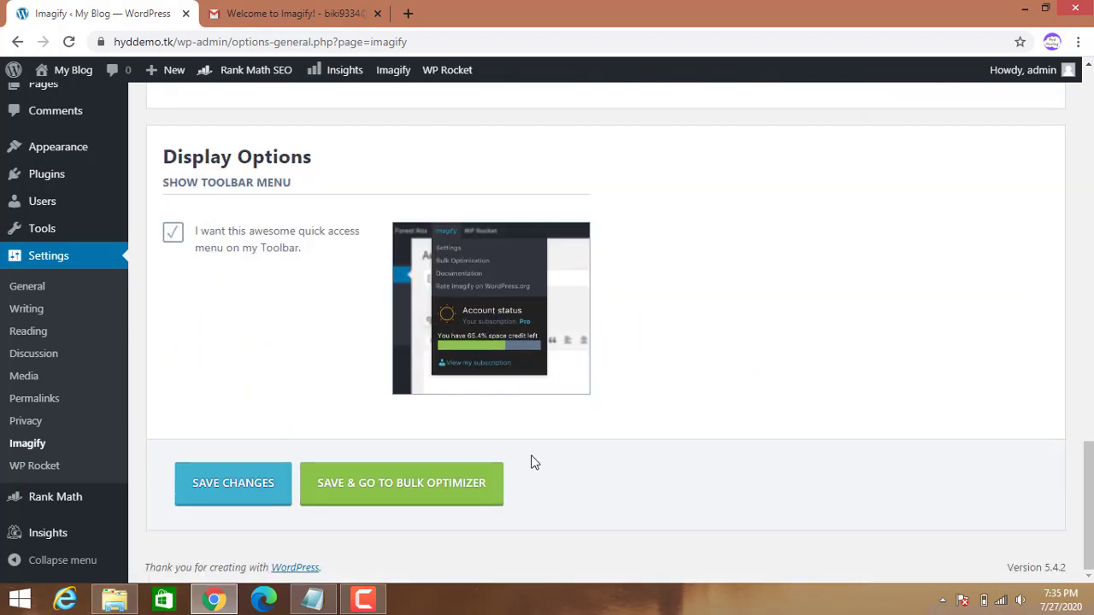
left_click(423, 494)
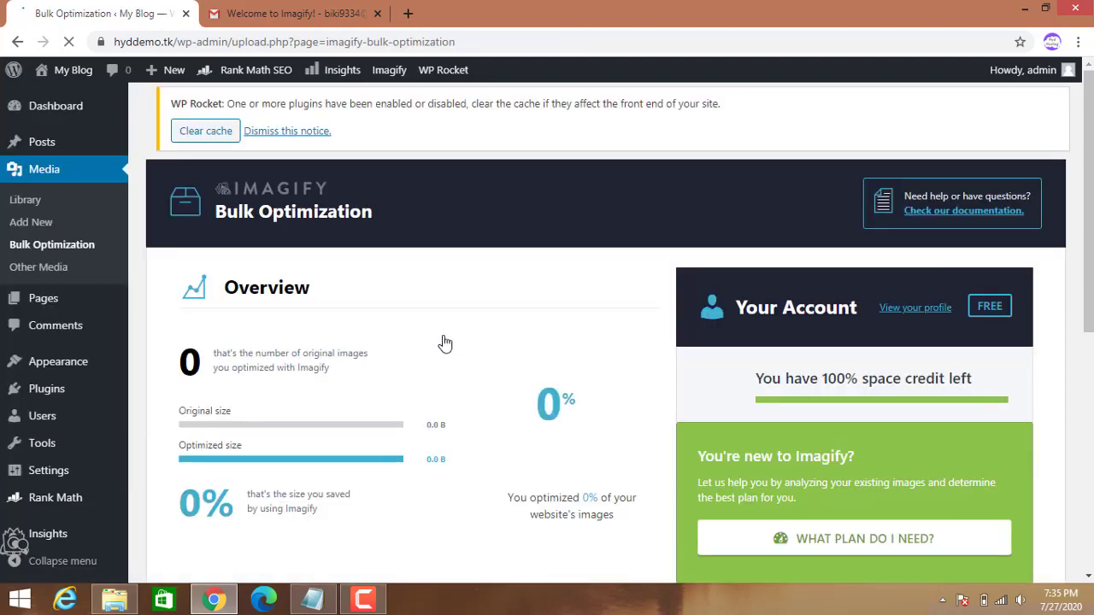
Bulk-optimize the media library's single image with Imagify, shrinking 41.4 KB to 13.5 KB (68%).
scroll(432, 400, "down", 3)
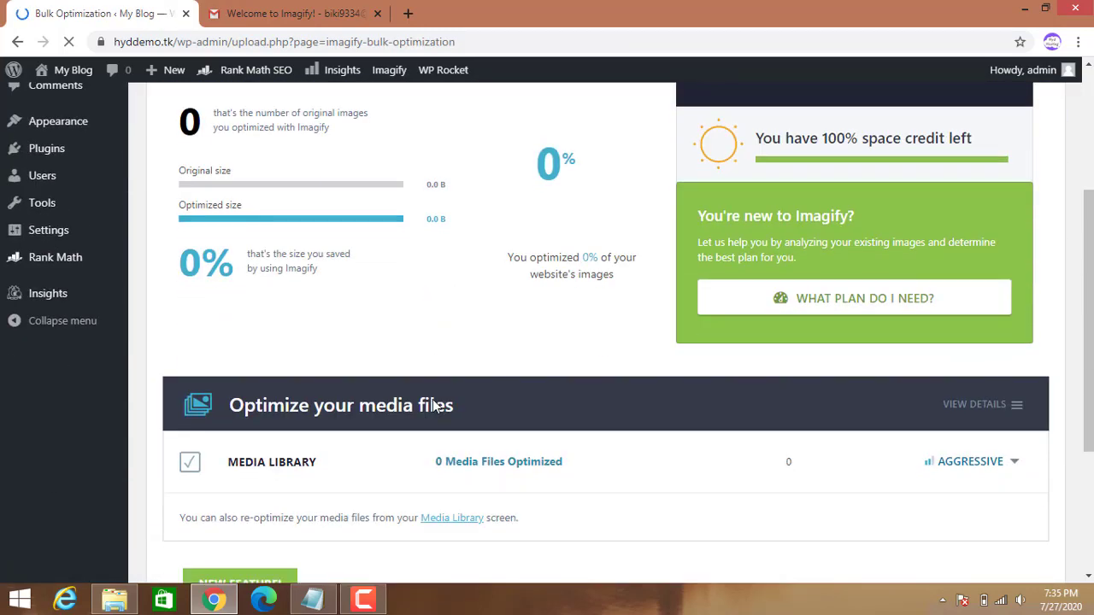
scroll(415, 419, "down", 3)
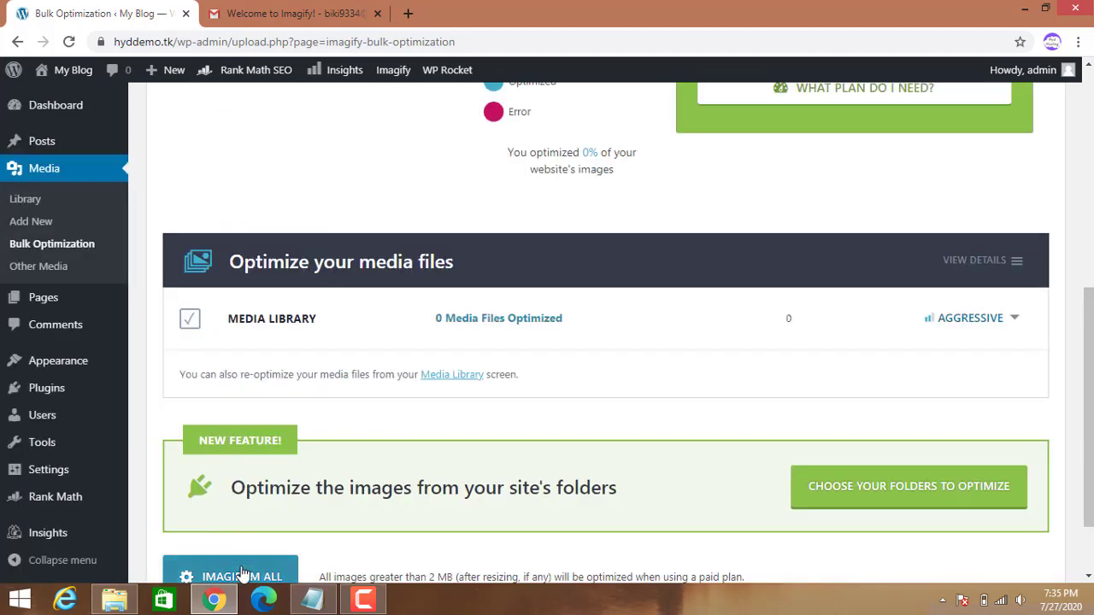
left_click(243, 574)
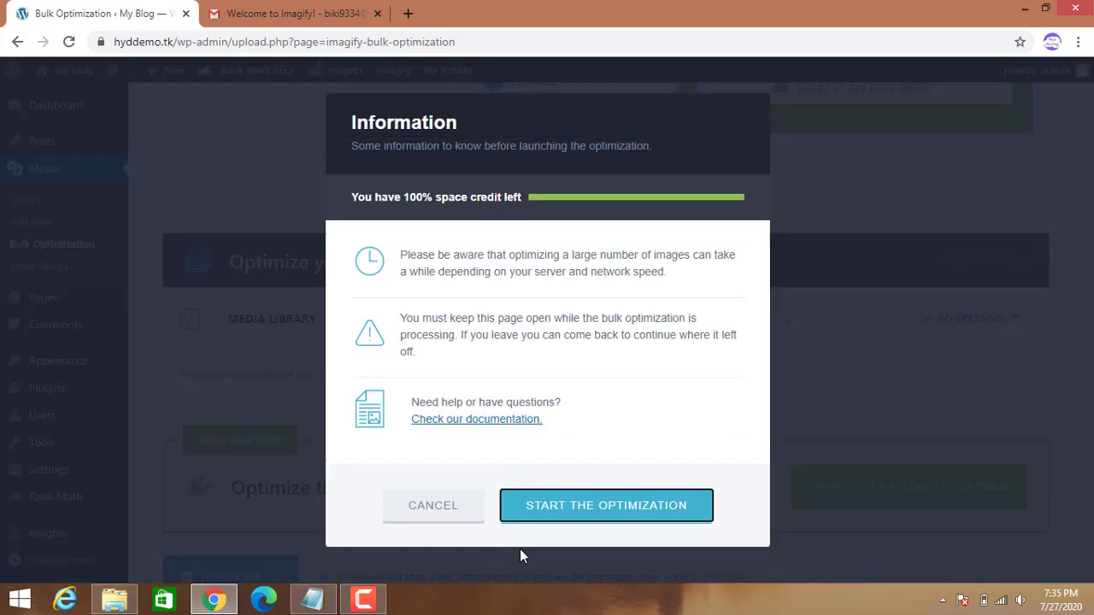
left_click(588, 509)
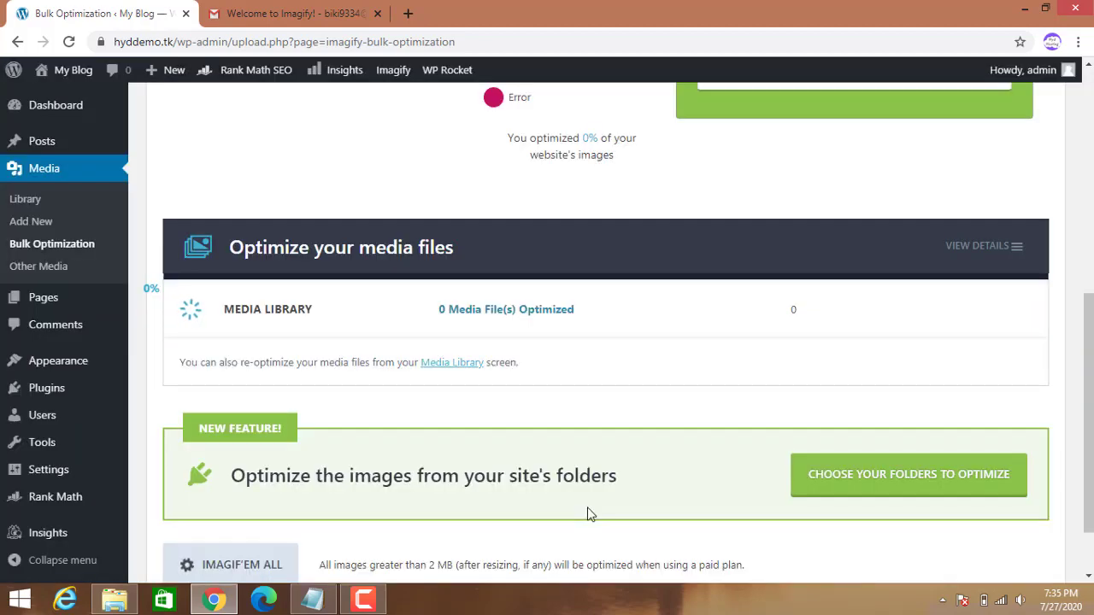
scroll(588, 514, "up", 5)
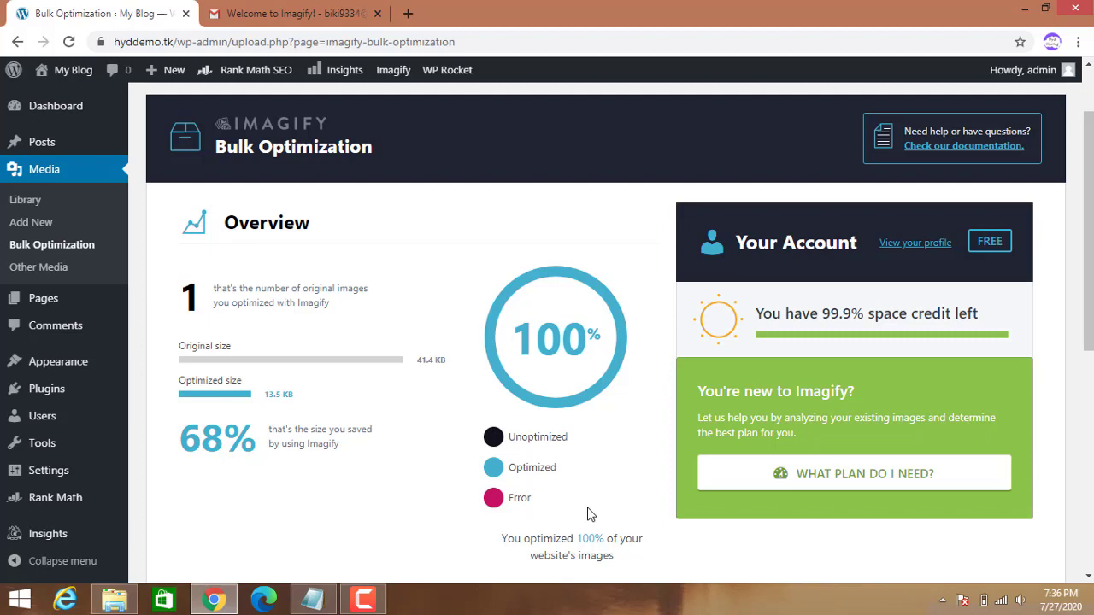
scroll(587, 513, "down", 6)
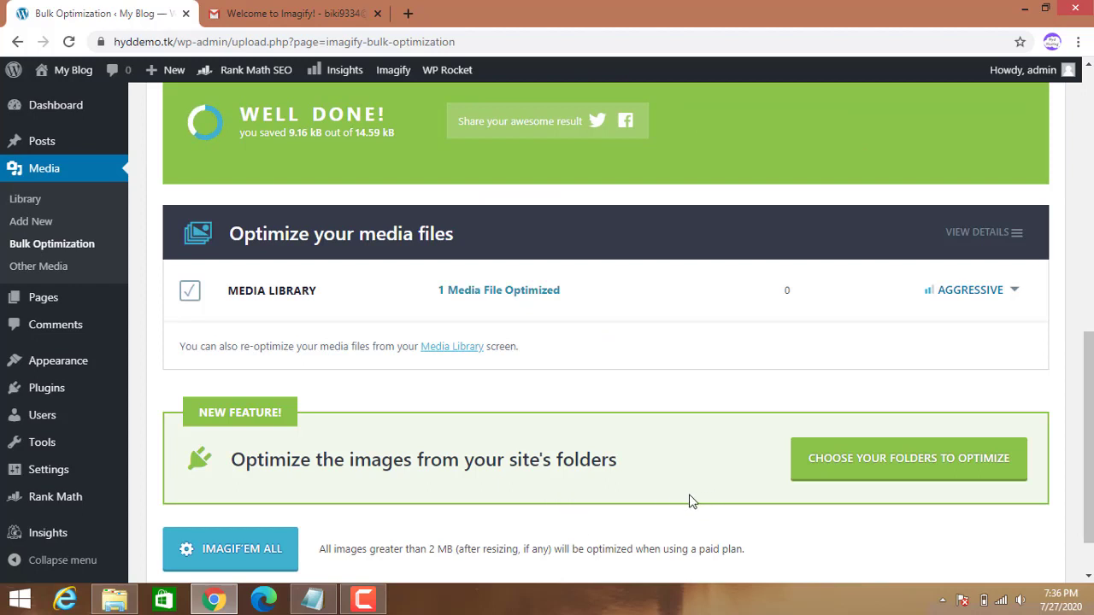
scroll(680, 494, "up", 5)
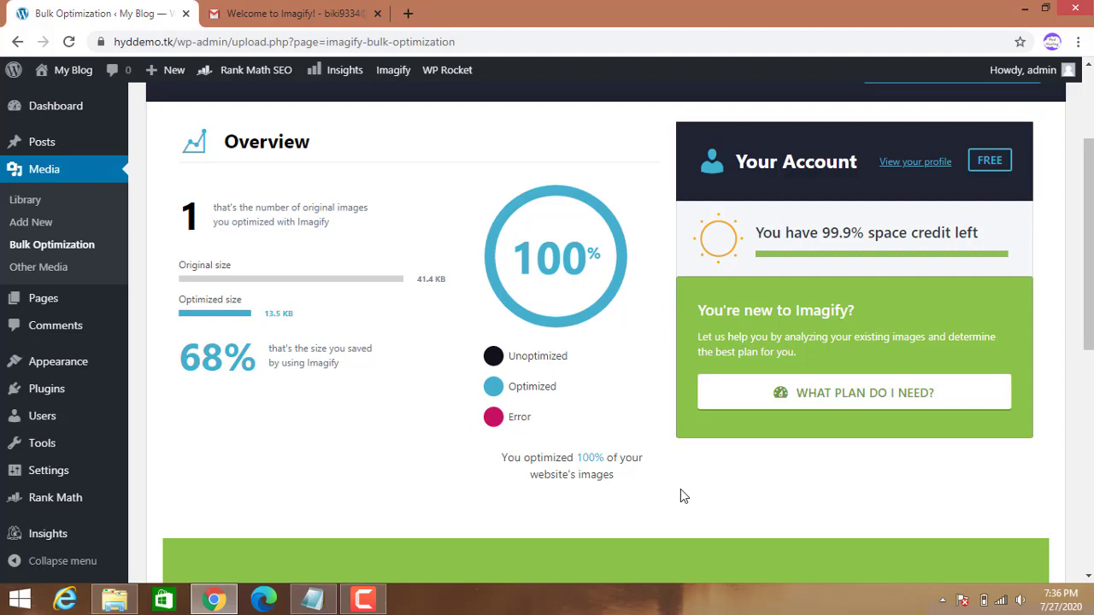
scroll(681, 490, "down", 6)
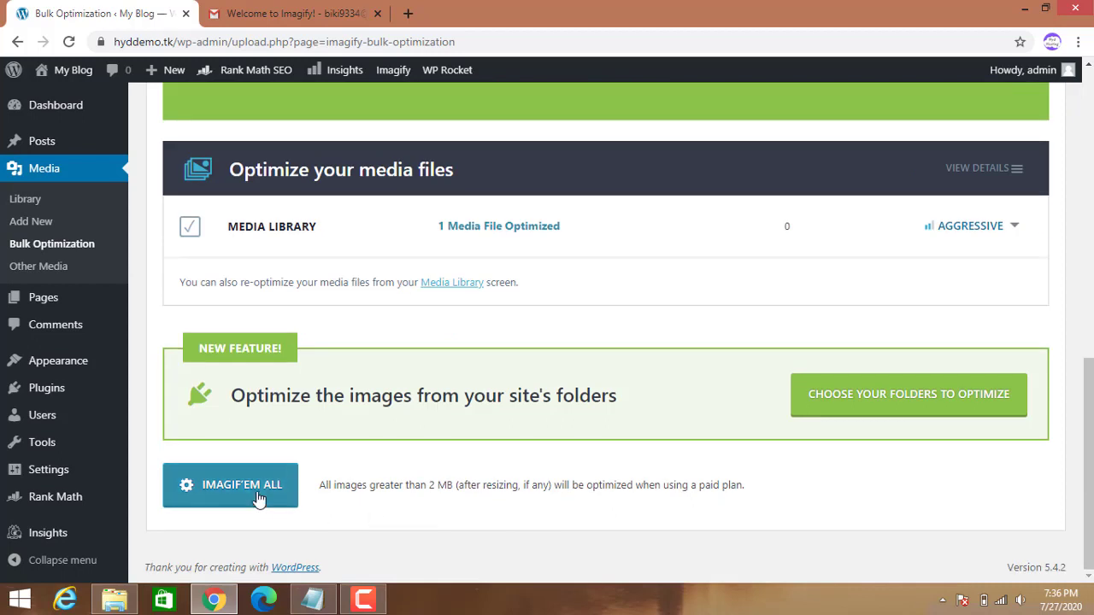
left_click(259, 496)
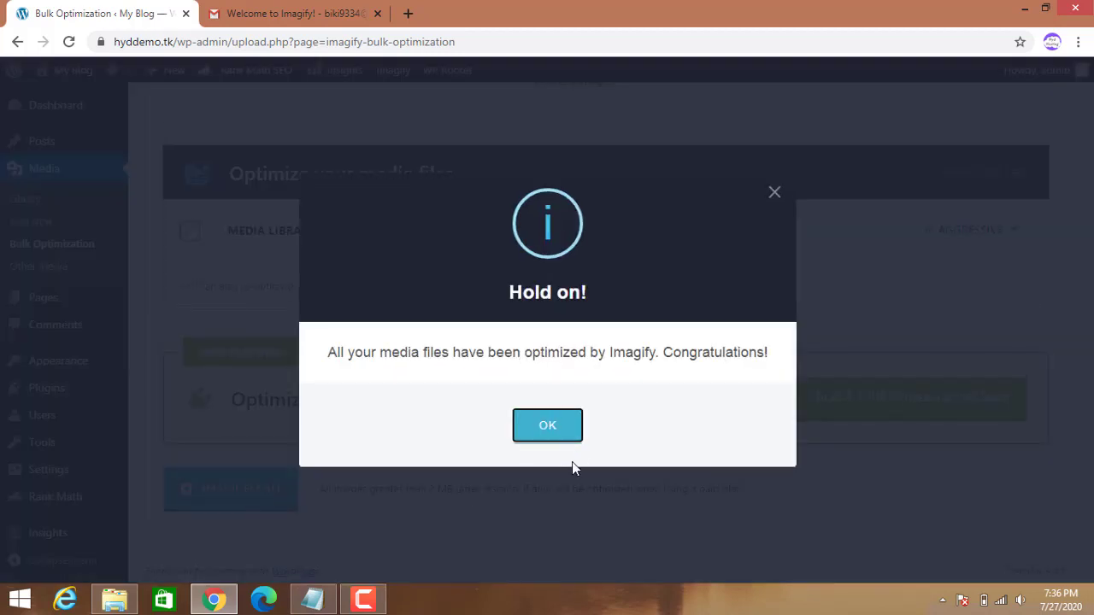
left_click(570, 432)
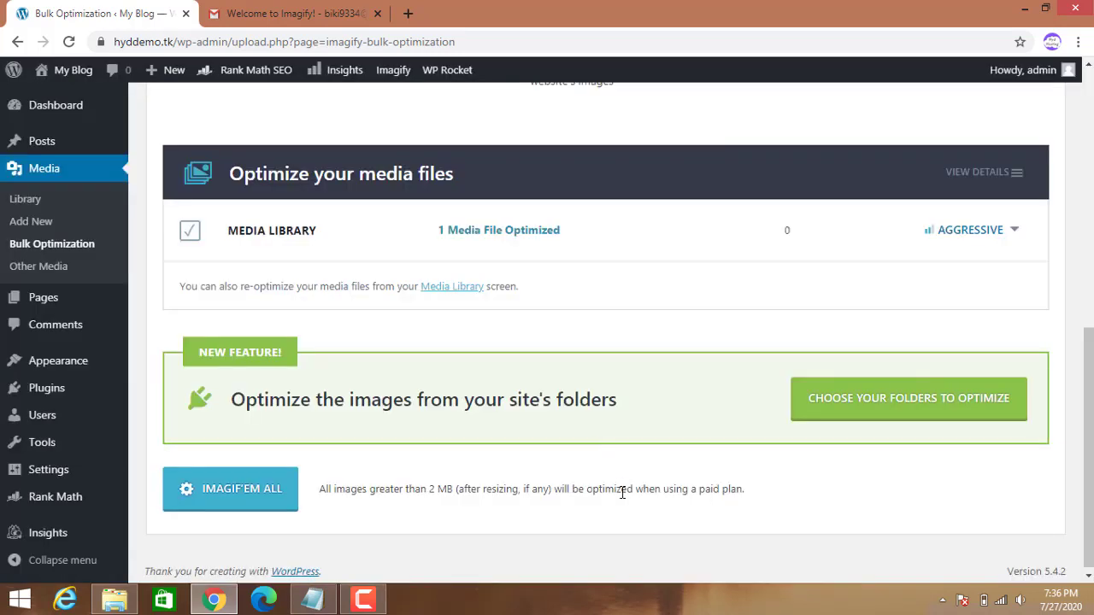
scroll(620, 513, "up", 5)
scroll(598, 504, "down", 5)
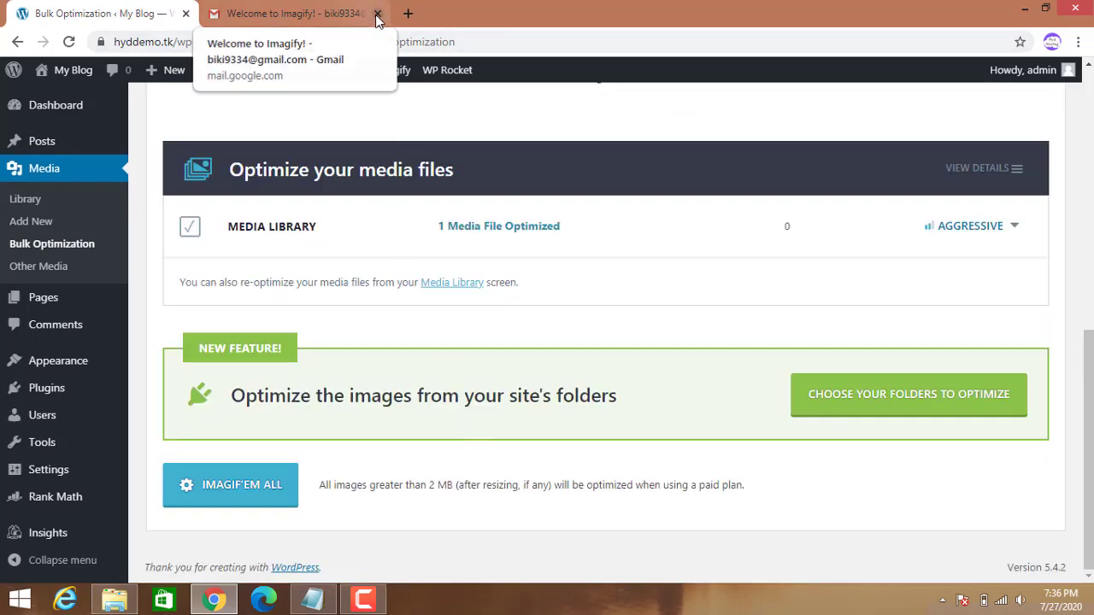
Close the Gmail tab and open GTmetrix's website speed test via a Google search for gtmetrix.
middle_click(284, 24)
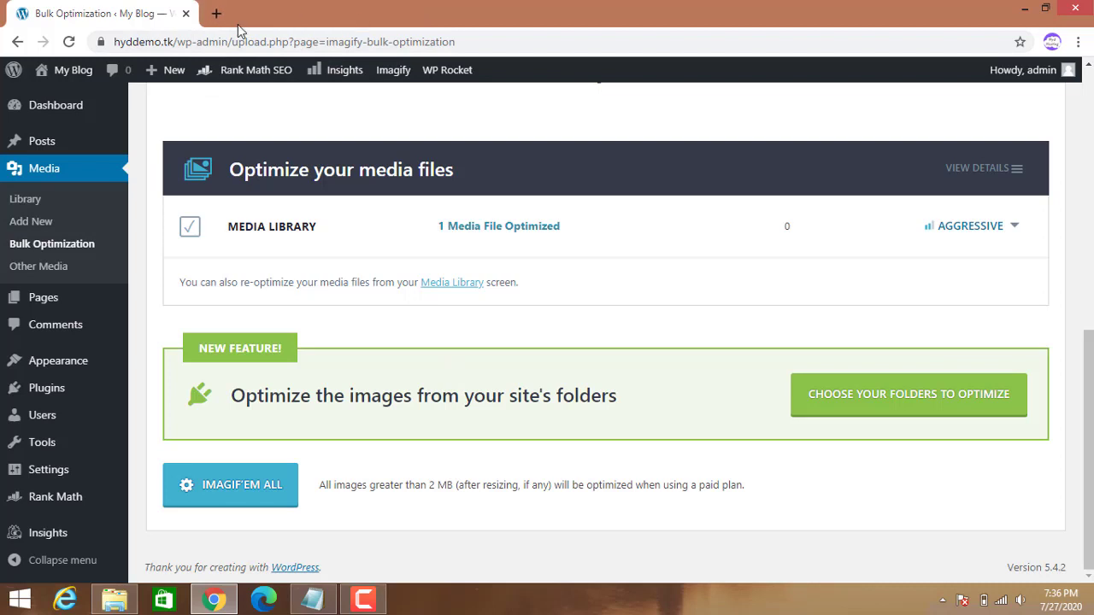
left_click(215, 14)
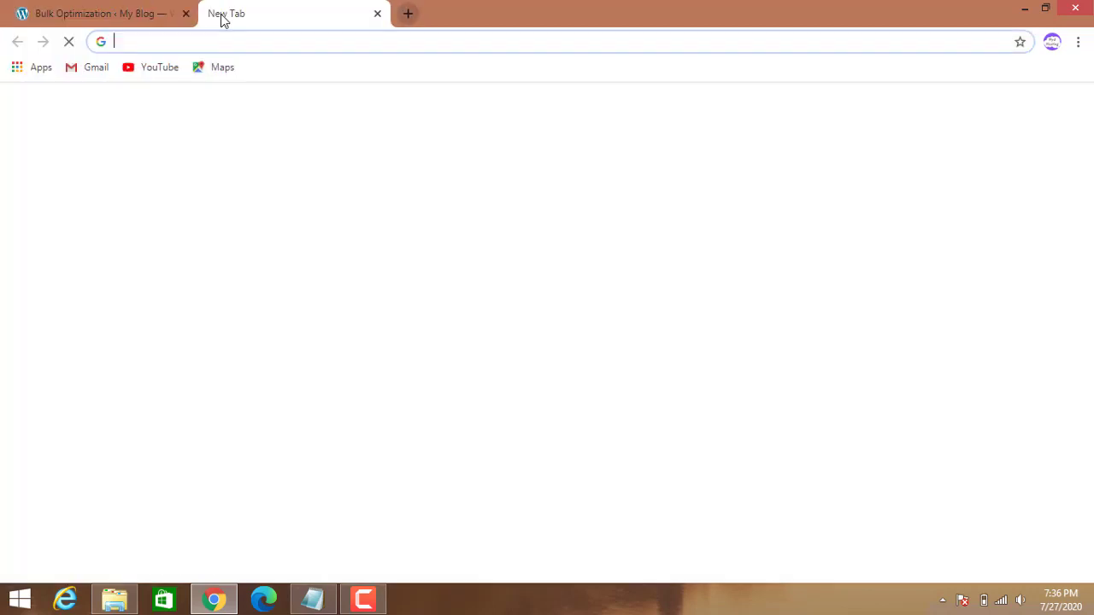
type("gt")
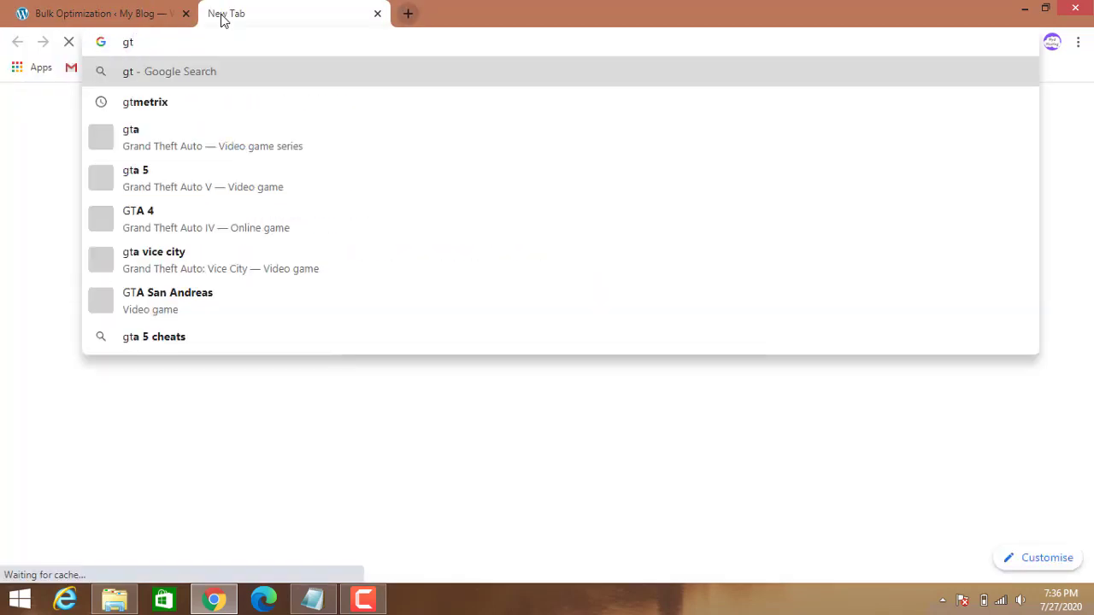
type("ma")
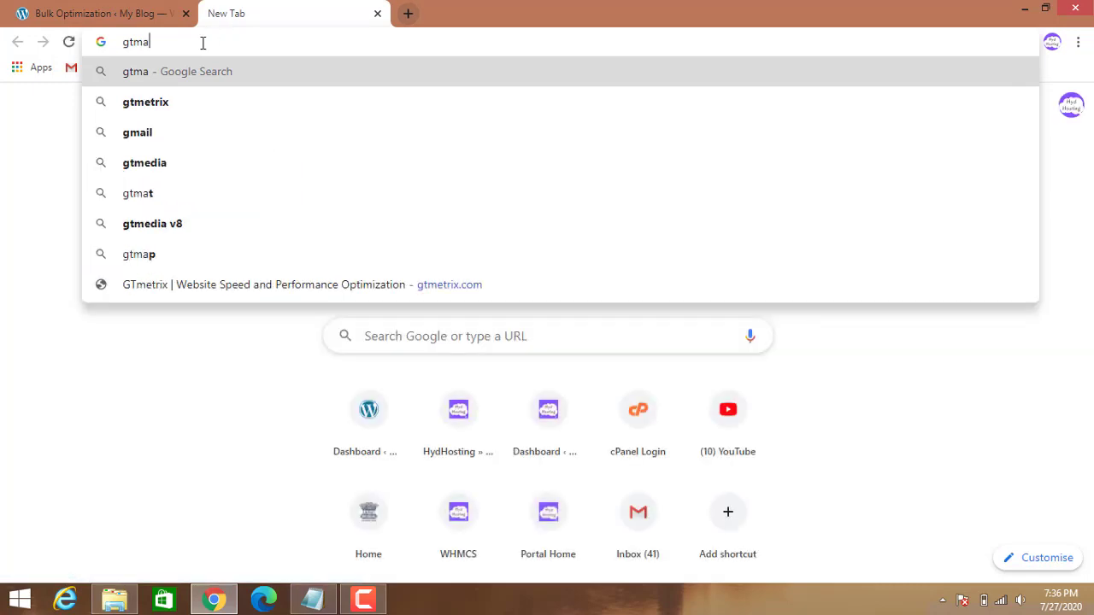
left_click(181, 113)
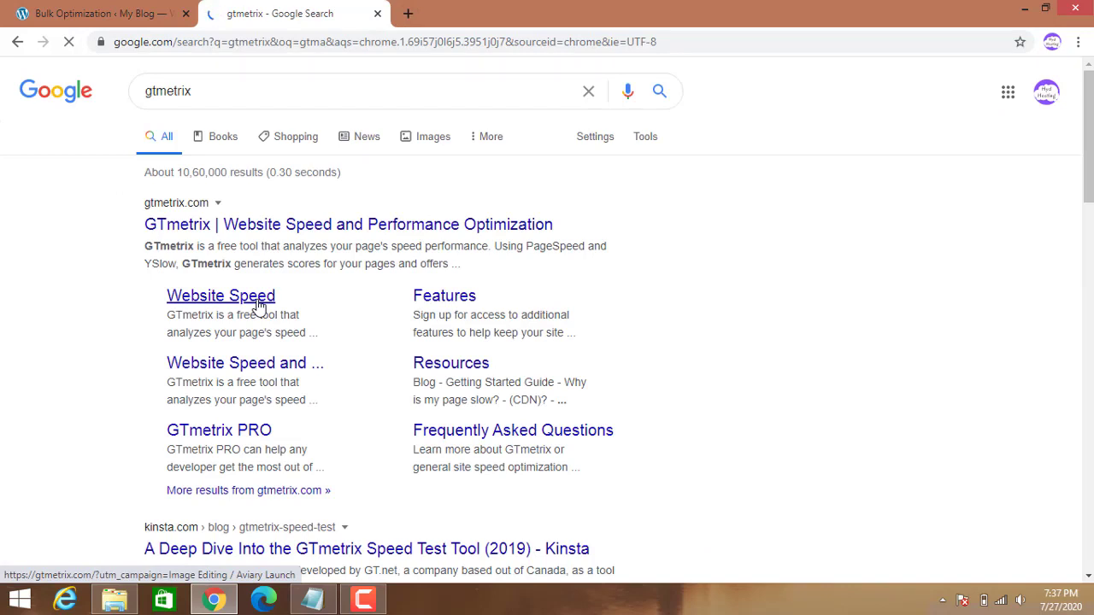
left_click(259, 305)
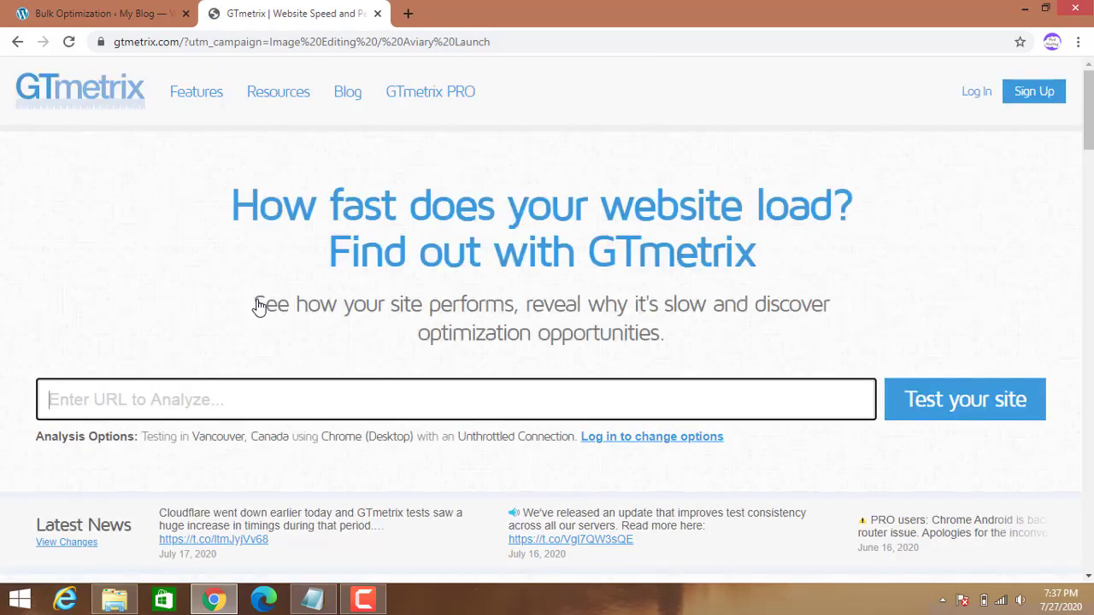
type("http")
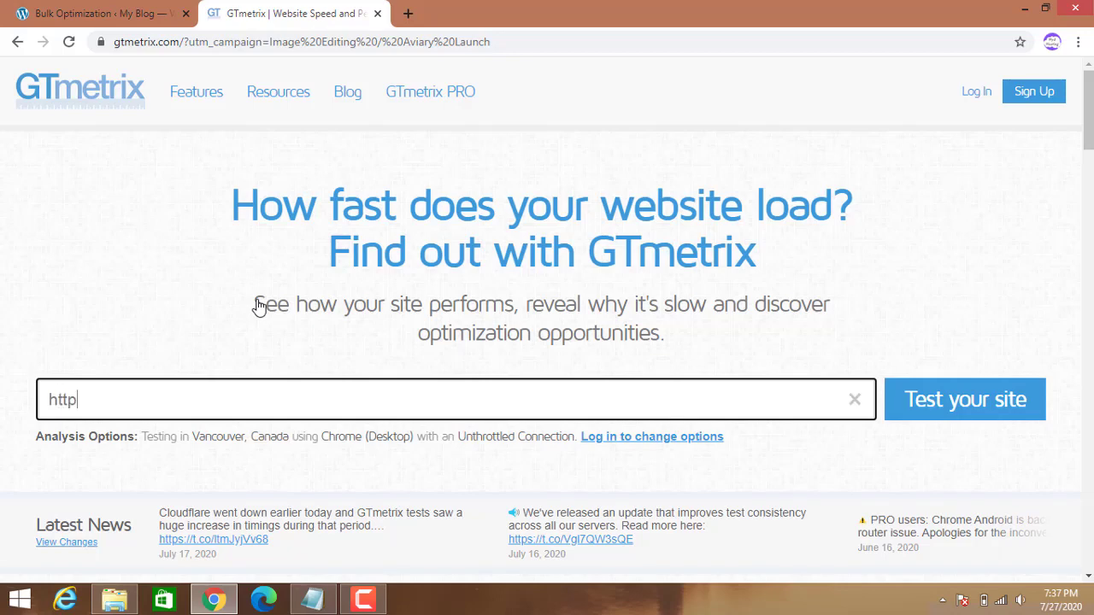
type("s://www.hyd")
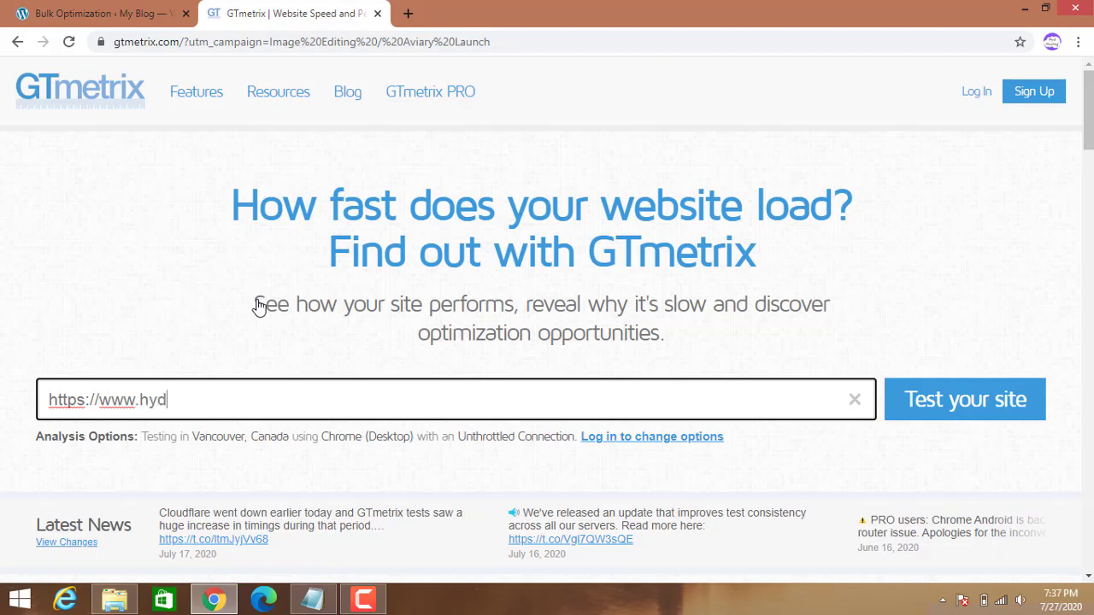
type("demo.tk/")
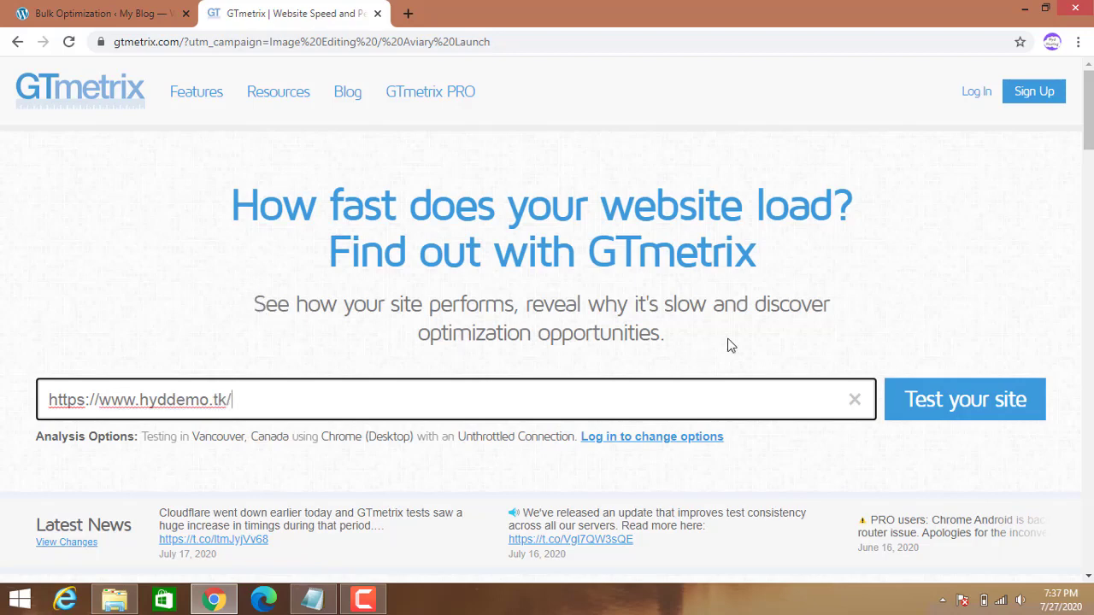
left_click(918, 401)
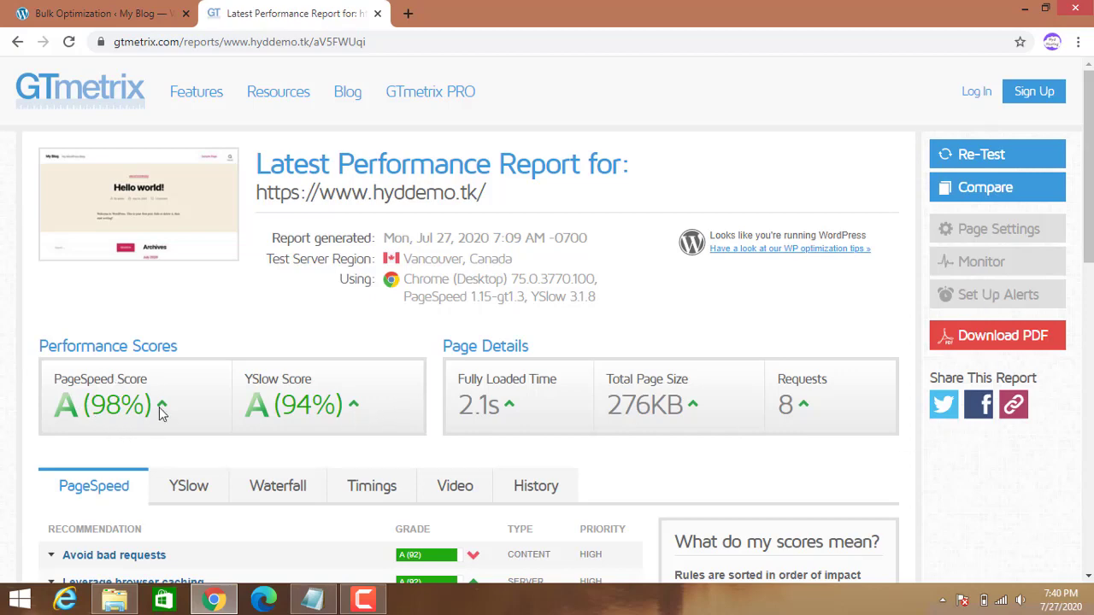
scroll(328, 421, "down", 1)
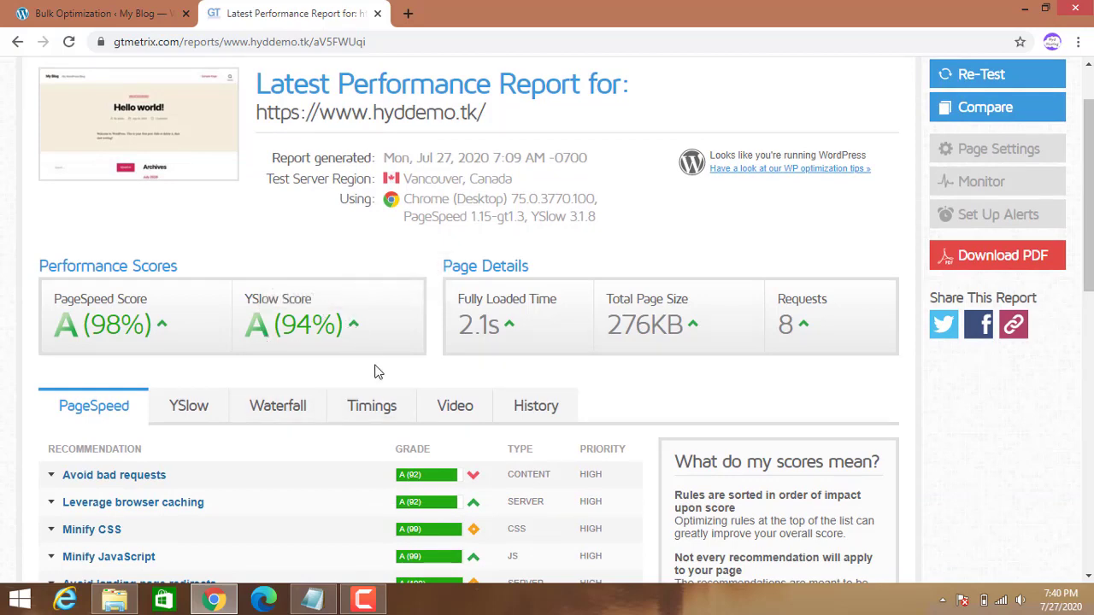
scroll(376, 395, "down", 5)
scroll(379, 400, "down", 5)
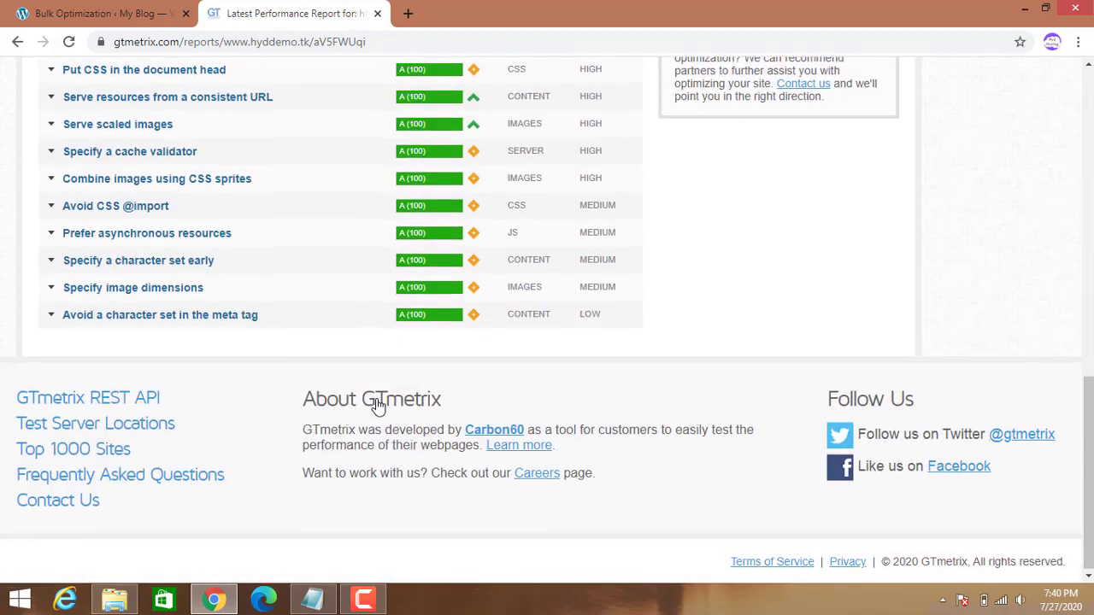
scroll(379, 398, "up", 6)
scroll(377, 398, "up", 2)
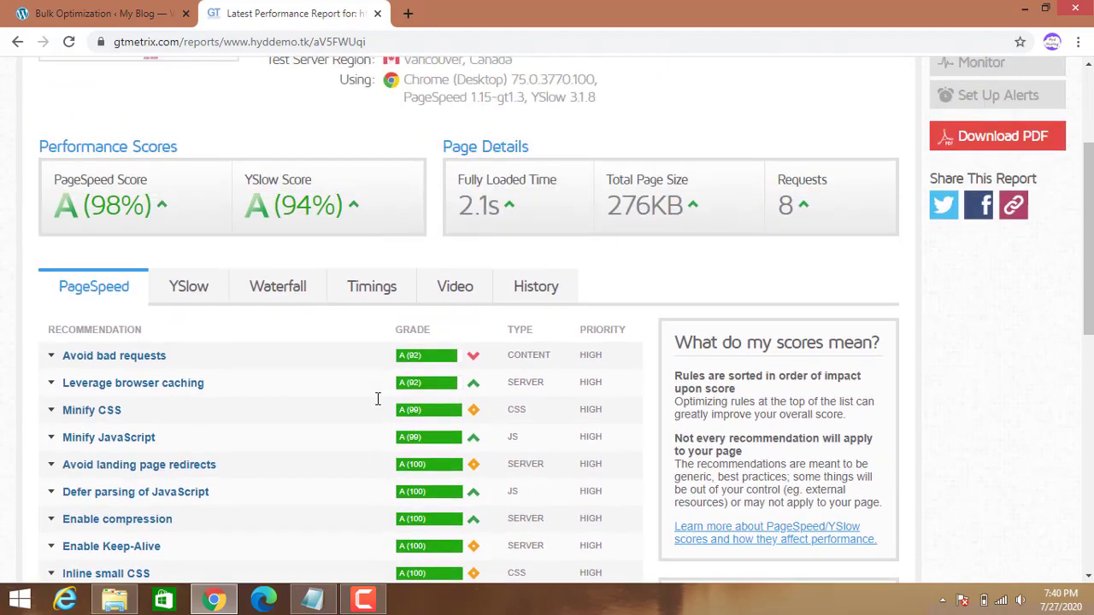
scroll(376, 399, "up", 2)
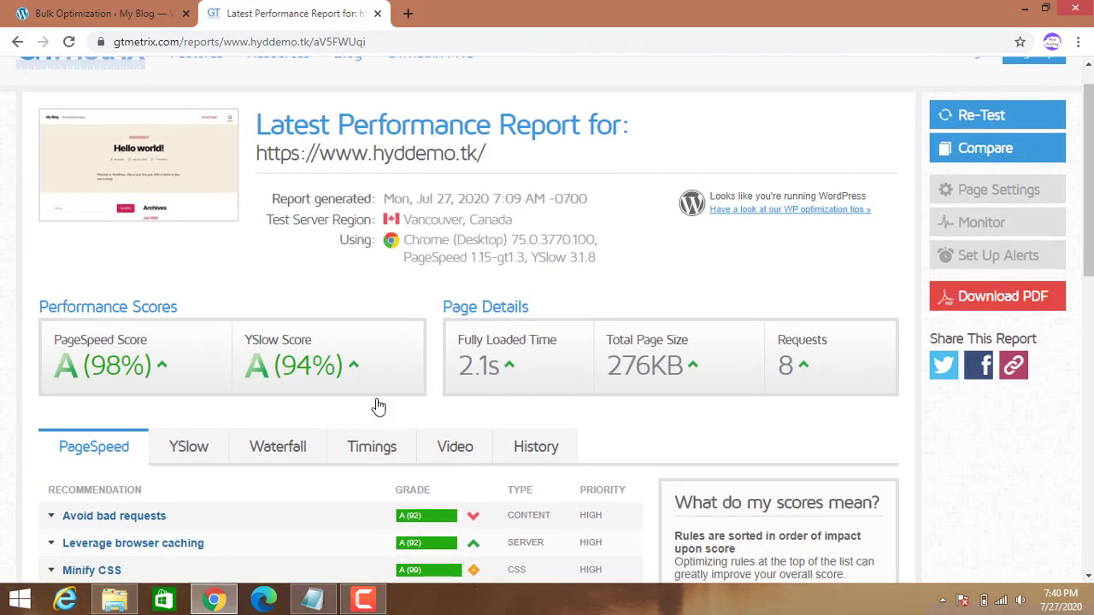